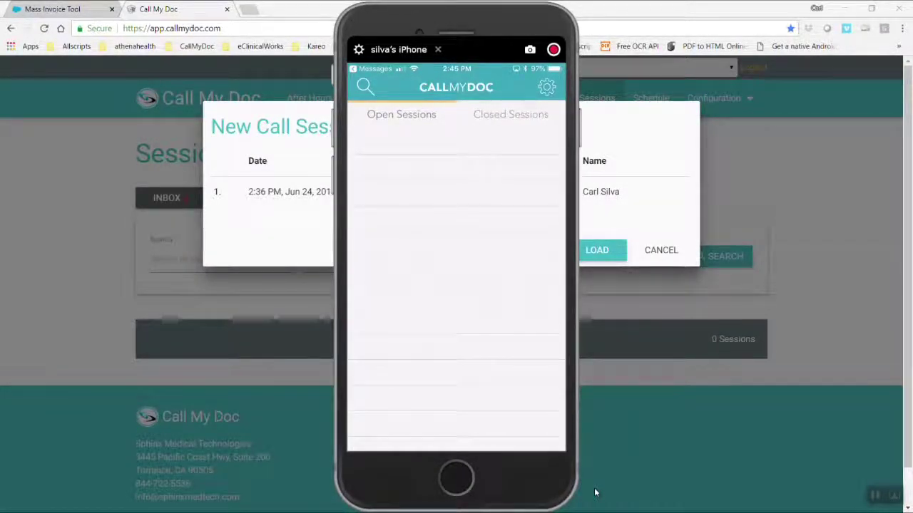
# Step: Close the Reflector iPhone mirror window to reveal the New Call Sessions dialog
pyautogui.click(438, 49)
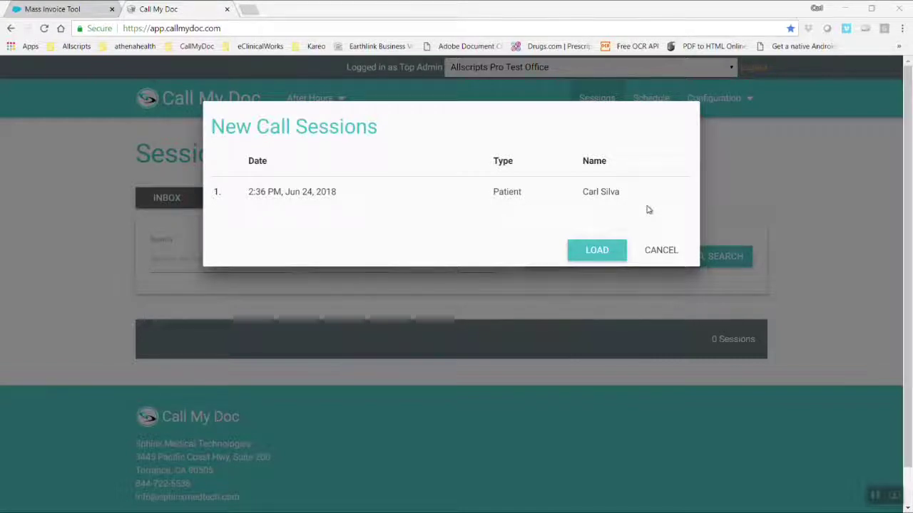
# Step: Load the June 24 session into the inbox and scroll to its CLOSED card with the medication-review note
pyautogui.click(597, 251)
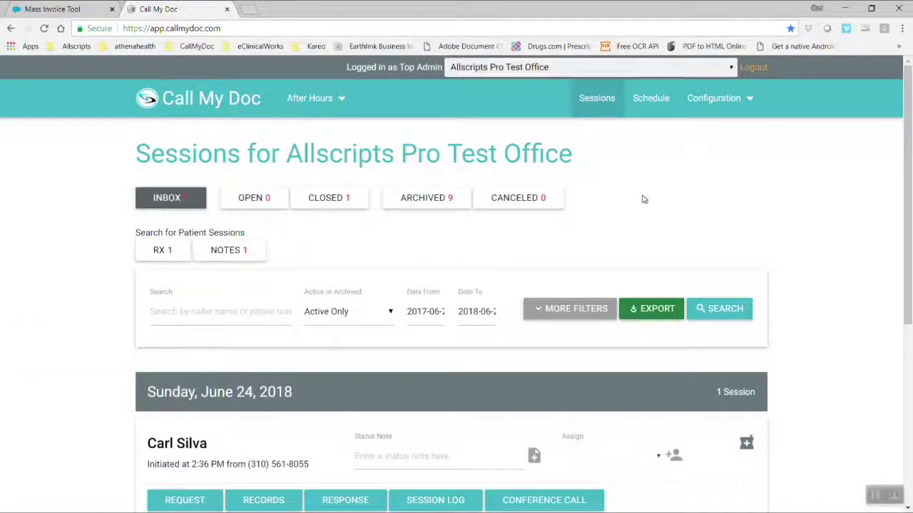
pyautogui.moveTo(900, 175); pyautogui.dragTo(910, 332)
pyautogui.click(835, 218)
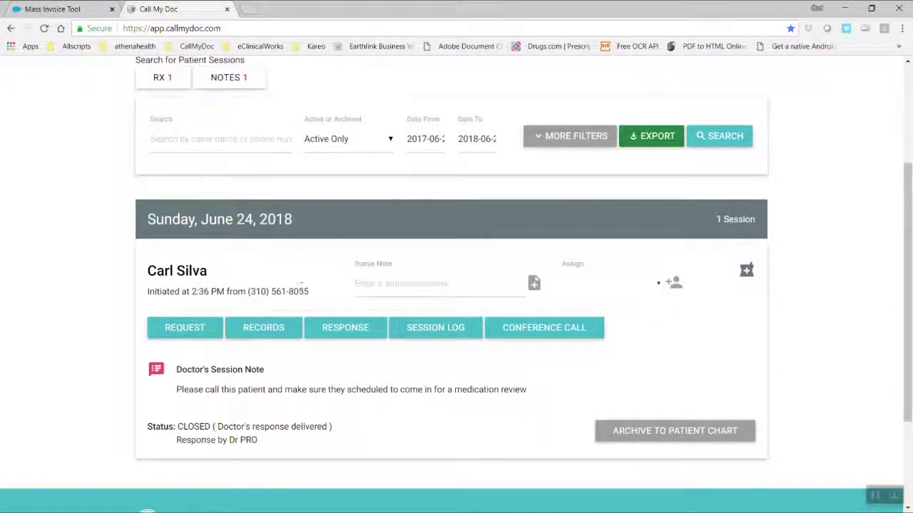
# Step: Switch to the PRO virtual machine and log in to Allscripts with the provider's user name
pyautogui.hotkey('alt', 'Tab')
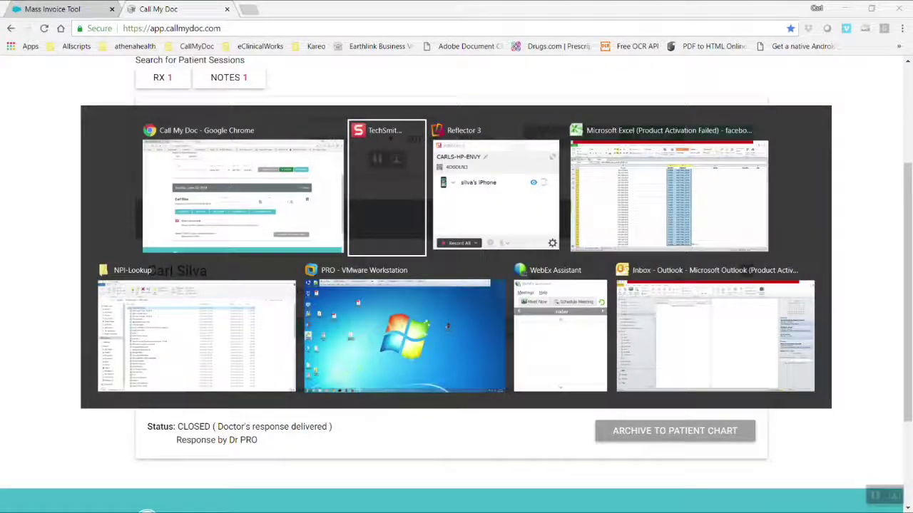
pyautogui.hotkey('alt', 'Tab')
pyautogui.hotkey('alt', 'Tab')
pyautogui.hotkey('alt', 'Tab')
pyautogui.hotkey('alt', 'Tab')
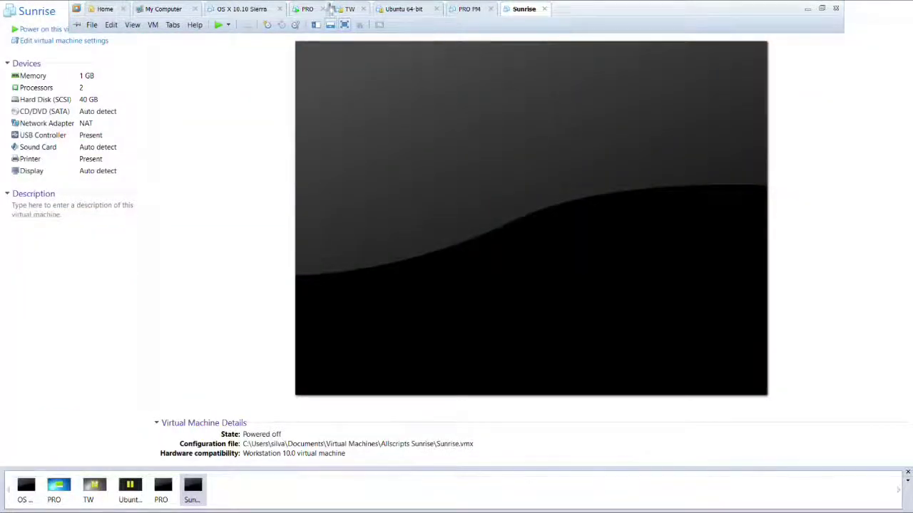
pyautogui.click(319, 9)
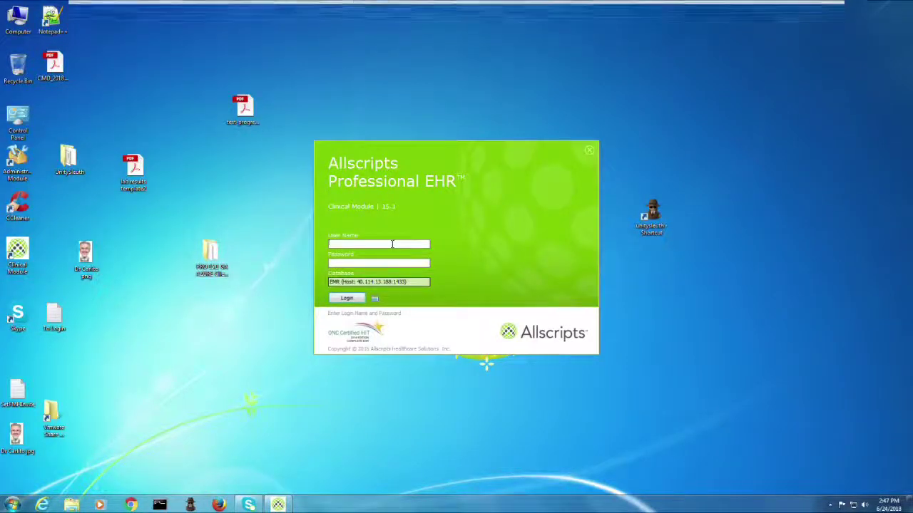
pyautogui.click(392, 244)
pyautogui.write('terry')
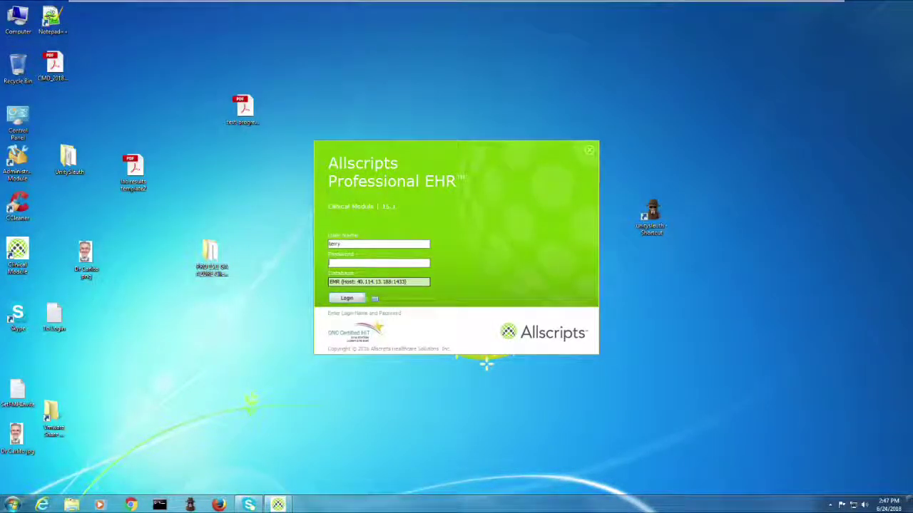
pyautogui.press('Return')
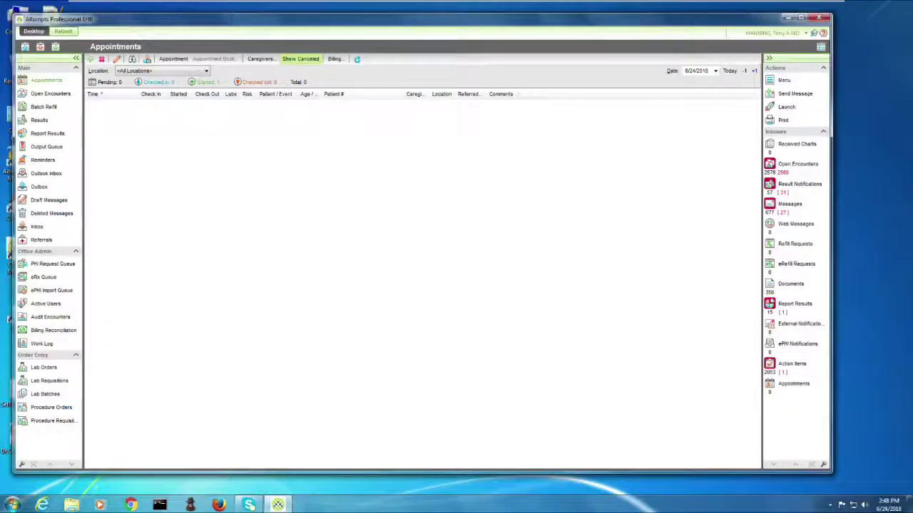
# Step: Maximize Allscripts and open the 5:39 PM CallMyDoc call message from the Inbox
pyautogui.click(800, 16)
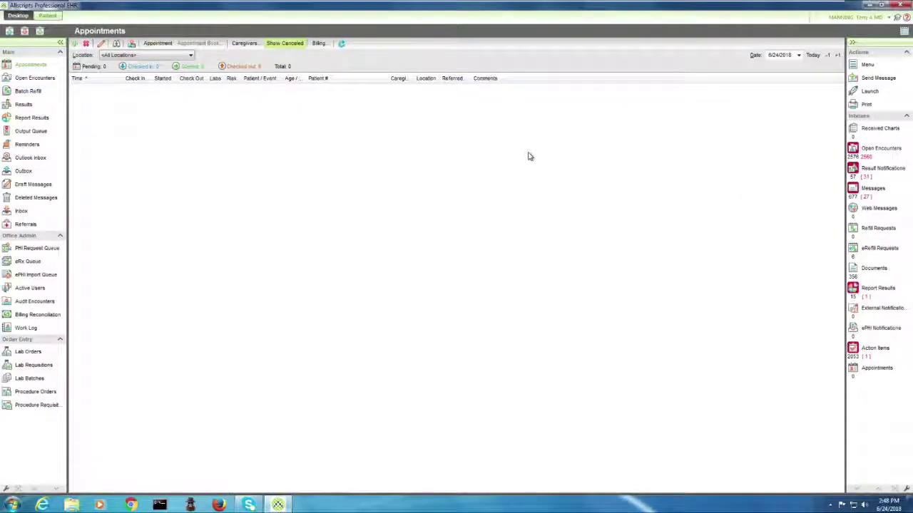
pyautogui.click(22, 212)
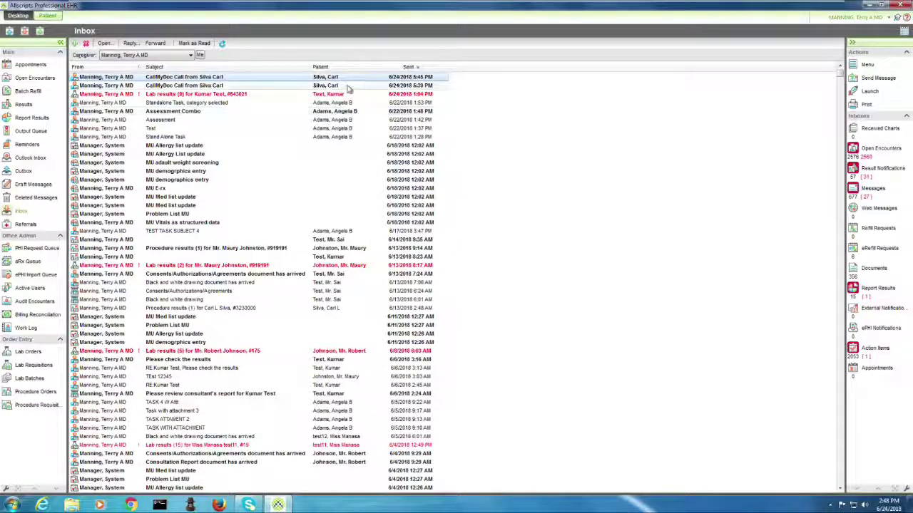
pyautogui.click(346, 86)
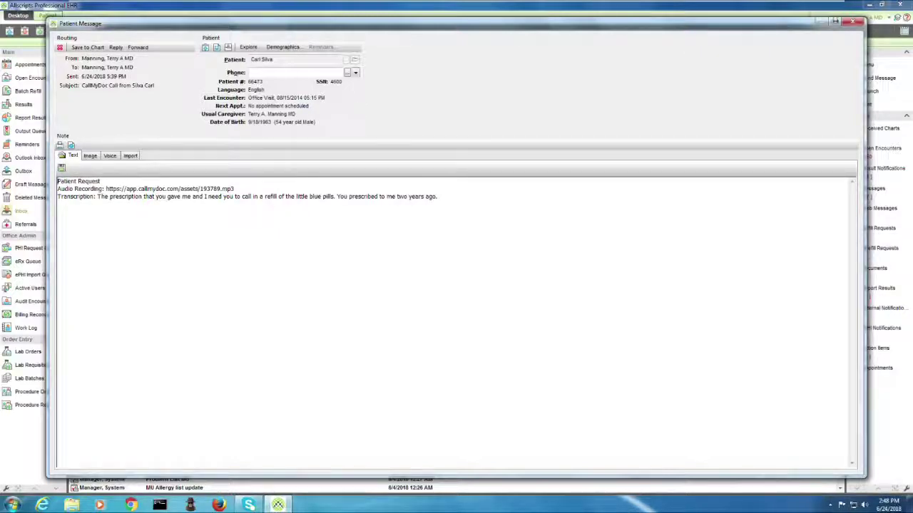
# Step: Close that message, open the 6:45 PM CallMyDoc message, and select its entire session log
pyautogui.click(851, 24)
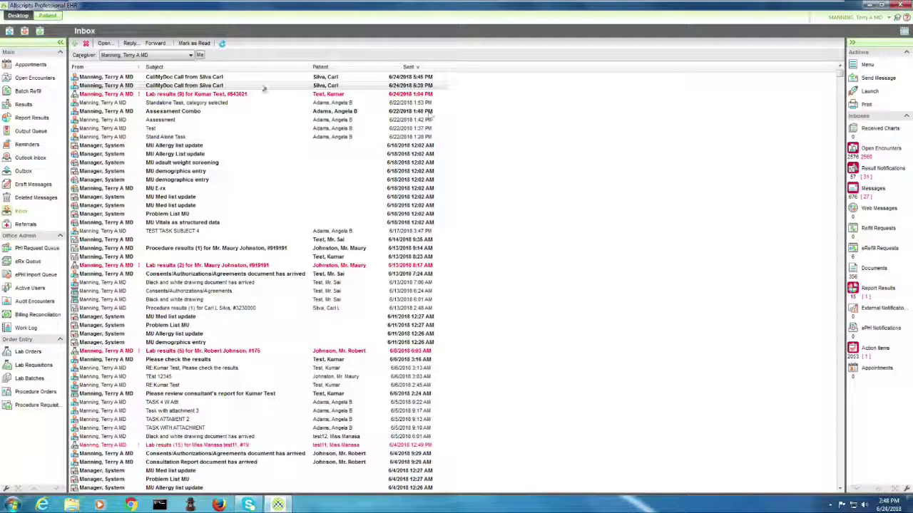
pyautogui.click(212, 77)
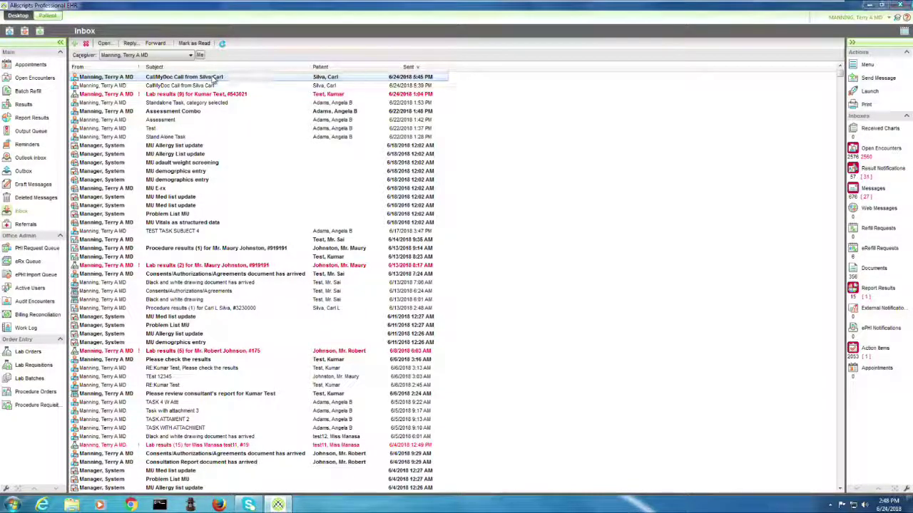
pyautogui.doubleClick(211, 78)
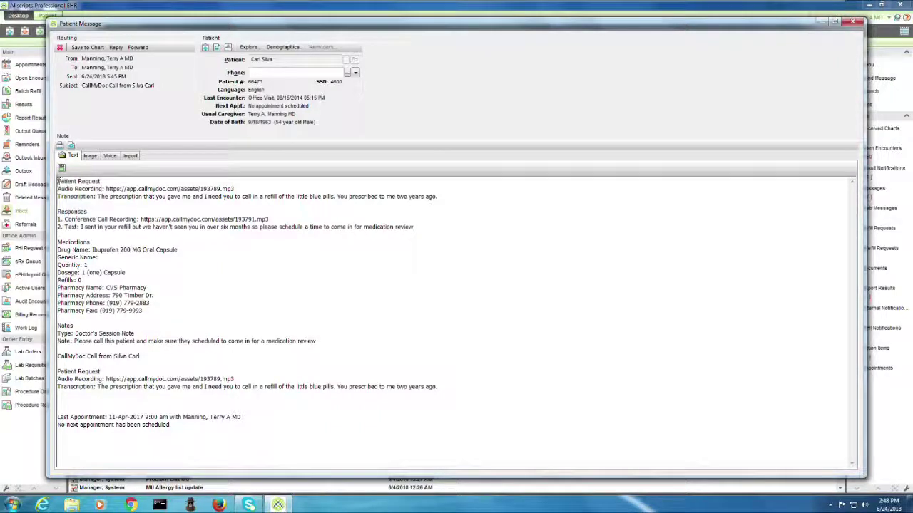
pyautogui.moveTo(59, 182); pyautogui.dragTo(175, 435)
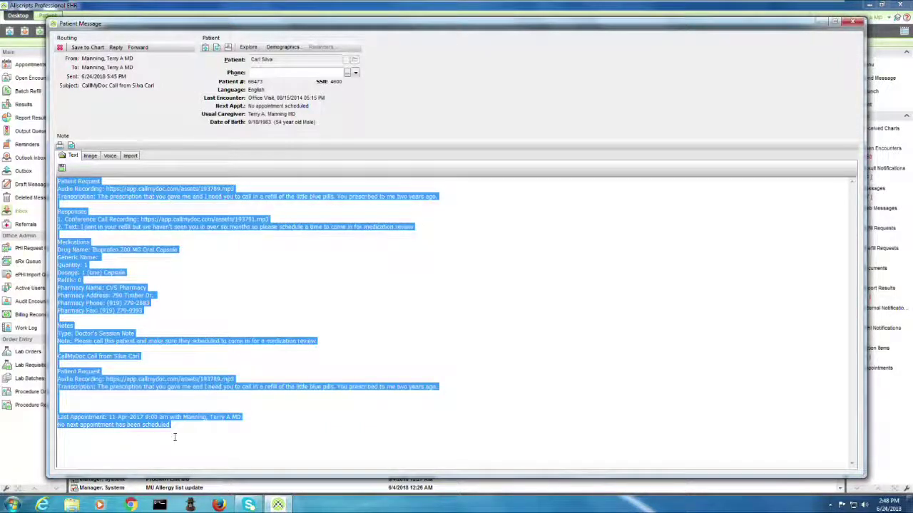
# Step: Start Save to Chart, add the note 'this patient was scheduled for 6/30/18', and save it
pyautogui.click(87, 47)
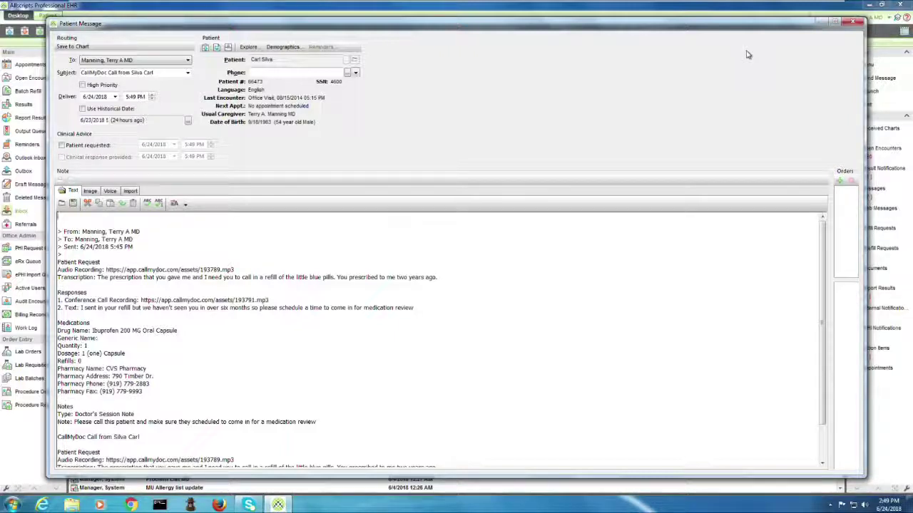
pyautogui.write('this')
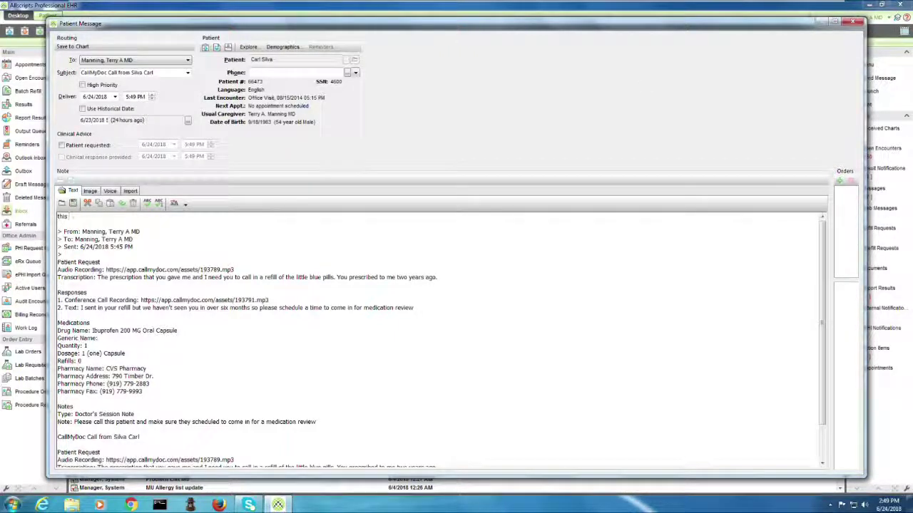
pyautogui.write(' pati')
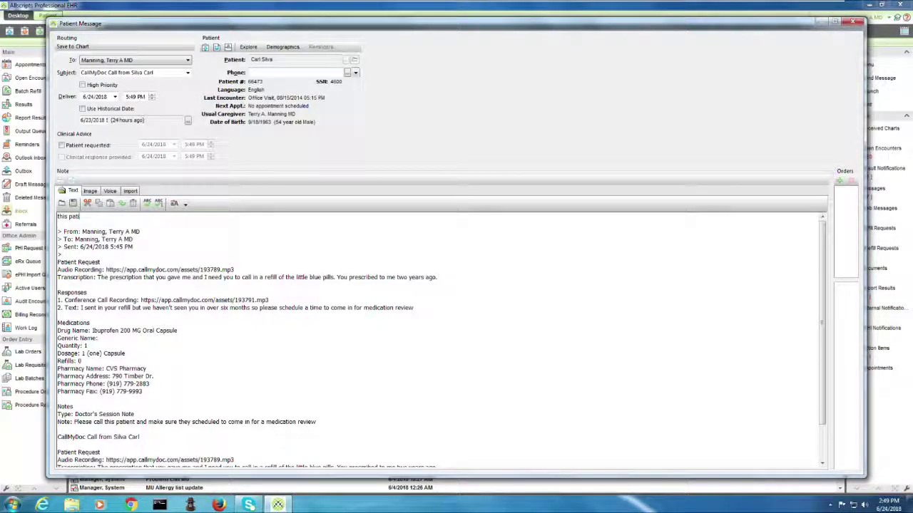
pyautogui.write('ent was c')
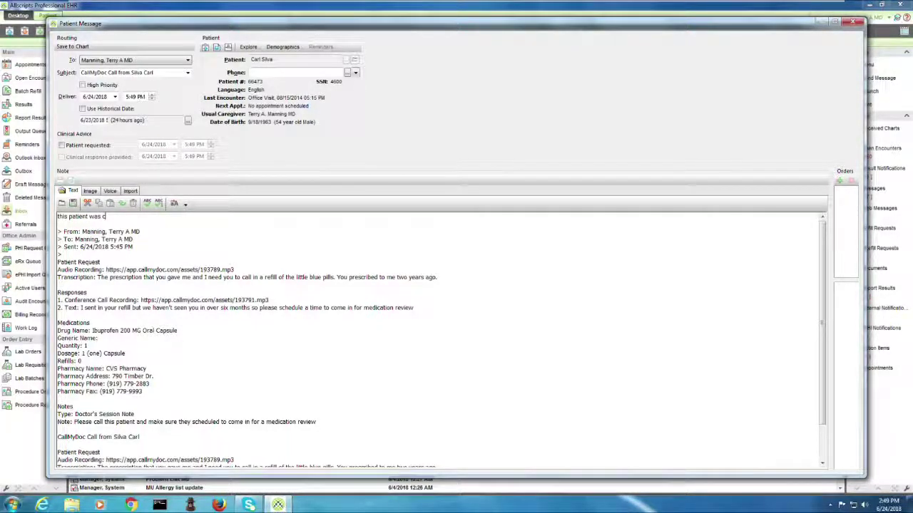
pyautogui.press('BackSpace')
pyautogui.write('scheduled for 6/30/18')
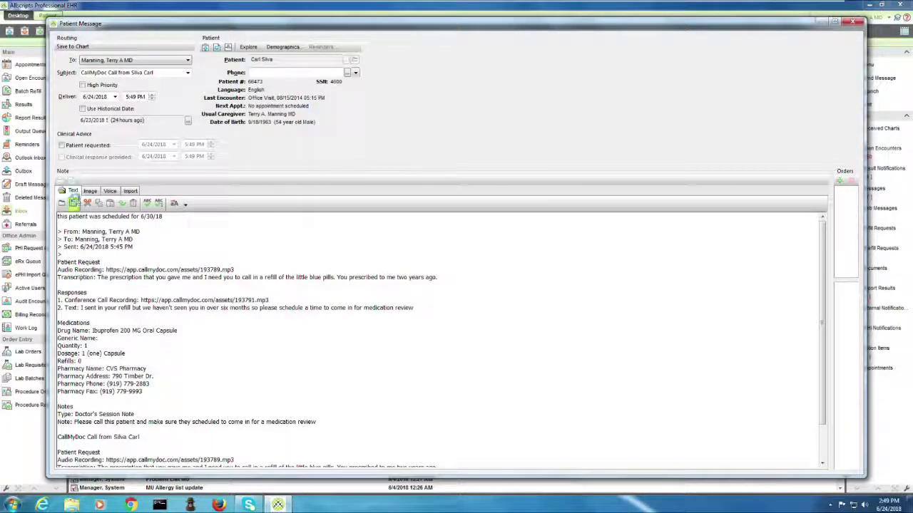
pyautogui.click(73, 202)
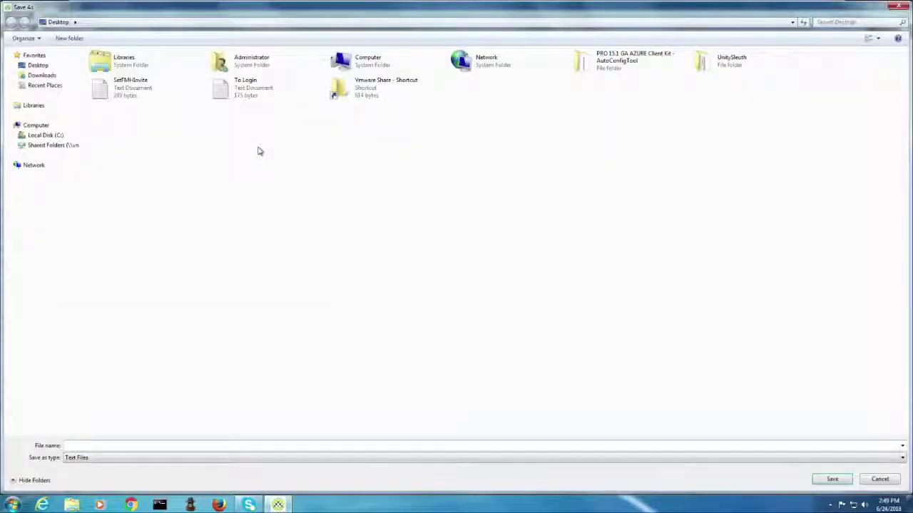
# Step: Cancel Save As, close the Patient Message window, and minimize the VM back to Call My Doc
pyautogui.click(898, 7)
pyautogui.click(853, 23)
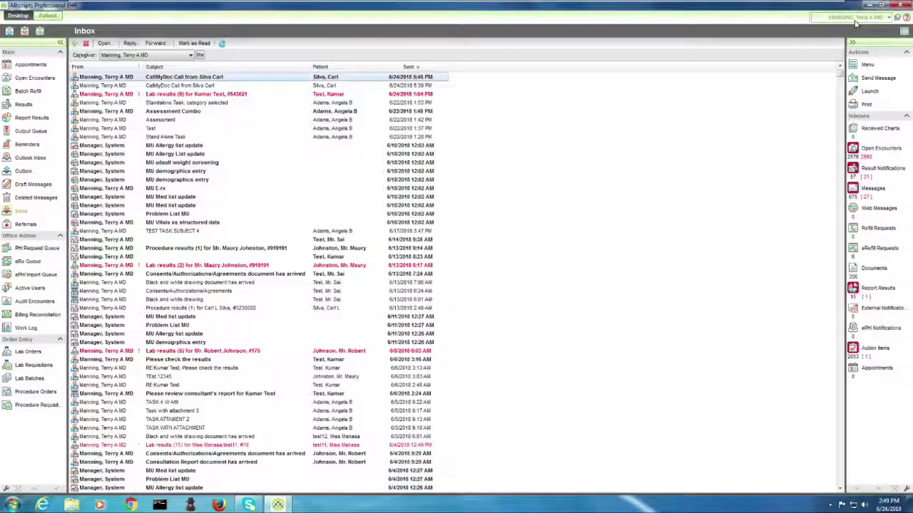
pyautogui.moveTo(813, 2)
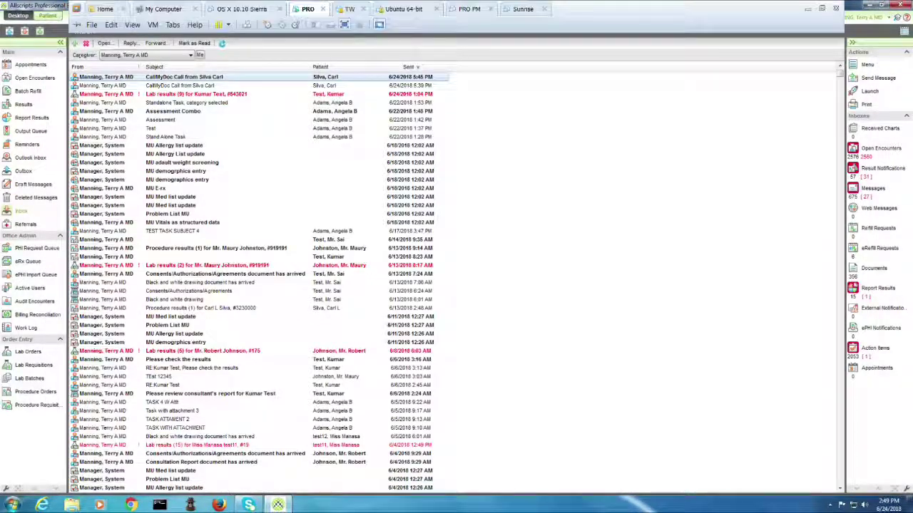
pyautogui.click(812, 8)
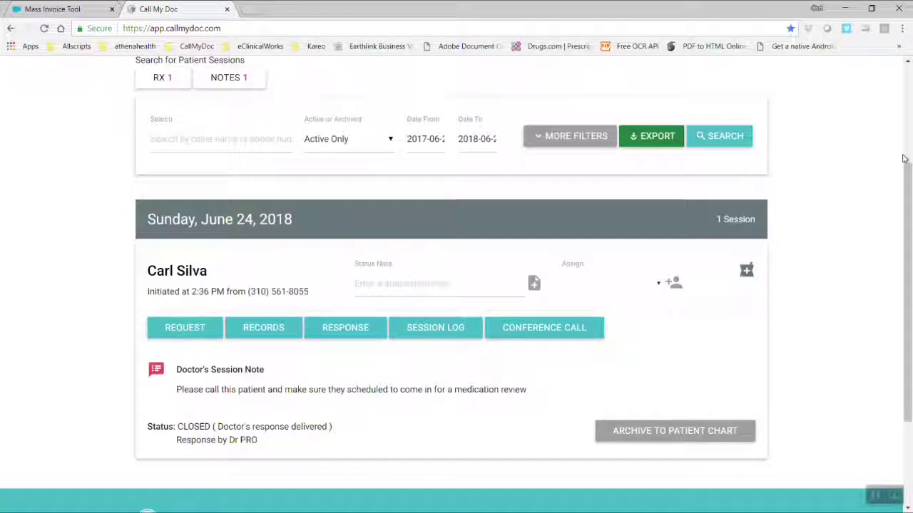
# Step: Save the status note 'i am calling this patient back' on the June 24 session
pyautogui.scroll(3, 905, 154)
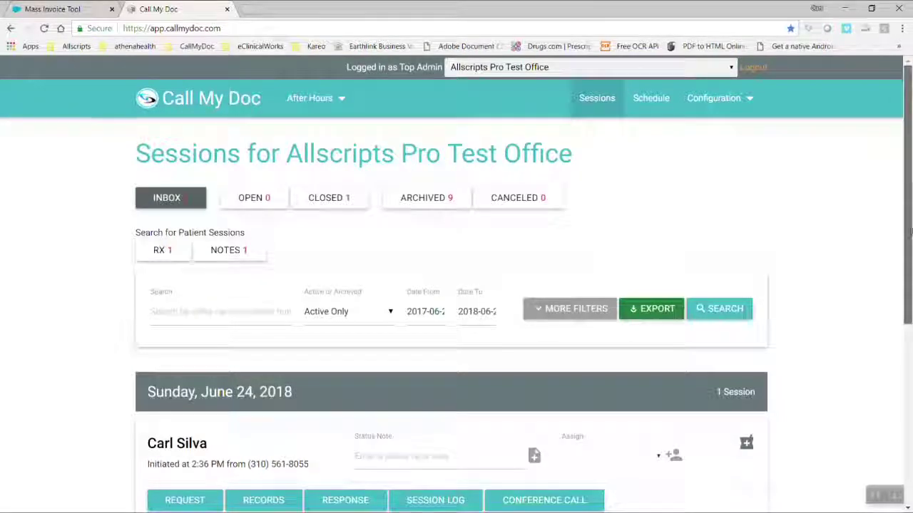
pyautogui.scroll(-5, 459, 305)
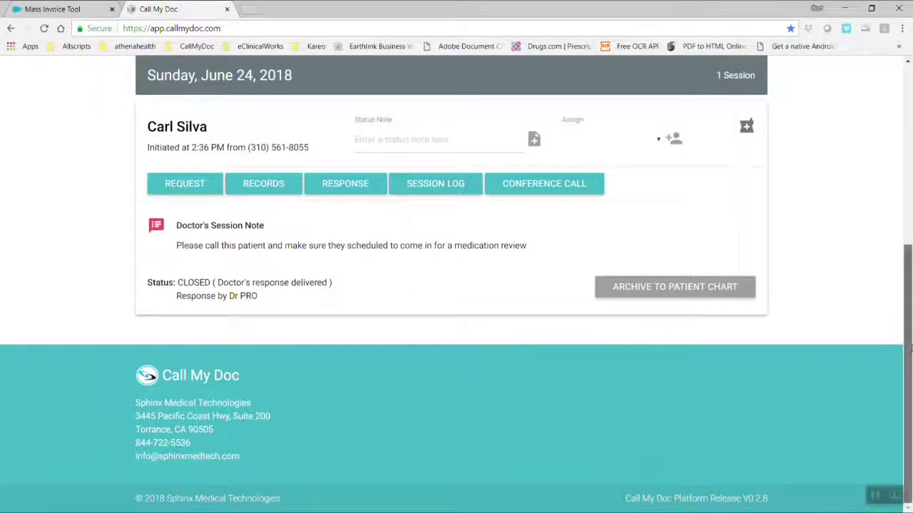
pyautogui.scroll(1, 499, 314)
pyautogui.click(473, 226)
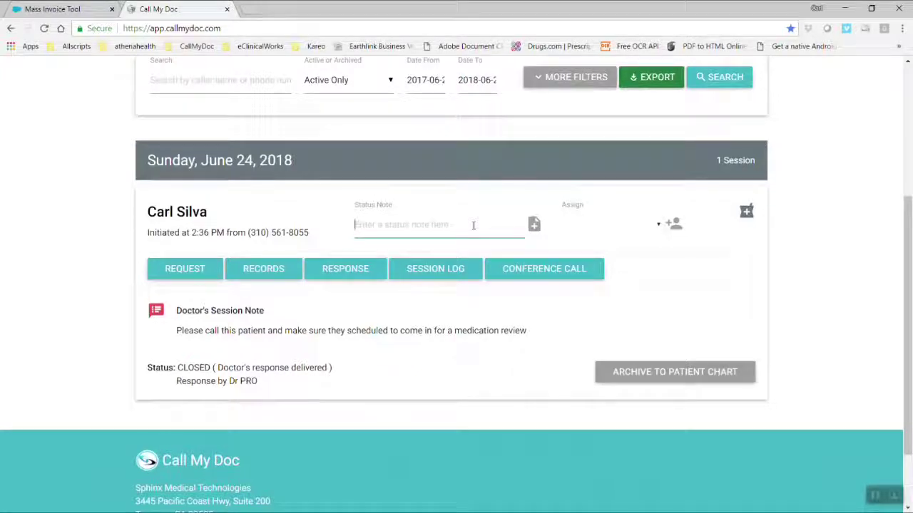
pyautogui.write('i am call')
pyautogui.write('l')
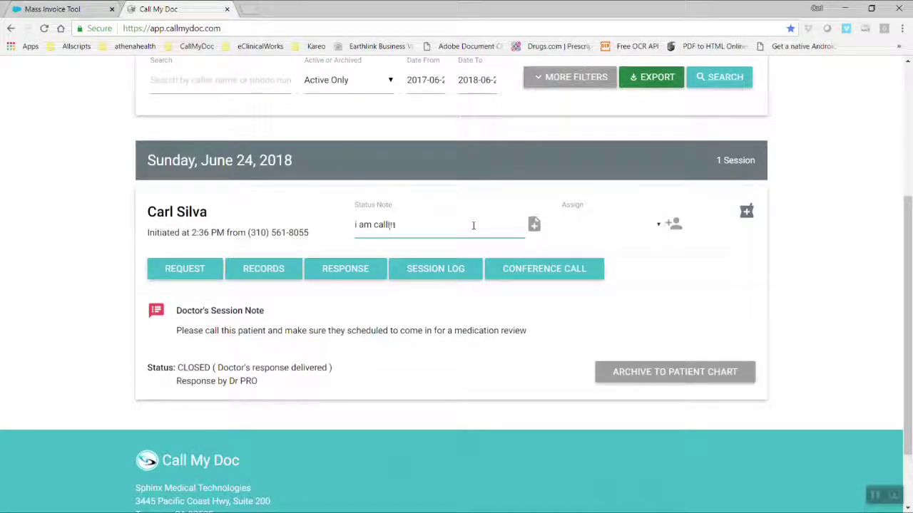
pyautogui.write('g this patien')
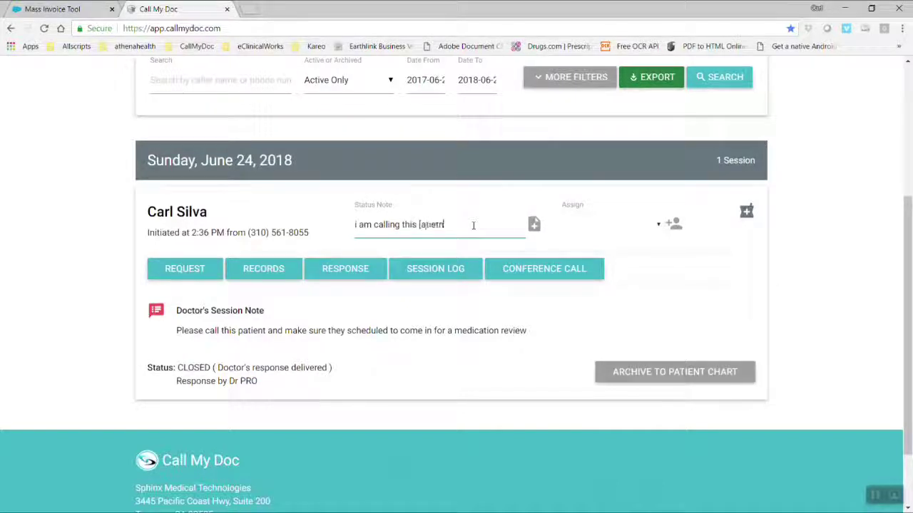
pyautogui.press('BackSpace')
pyautogui.press('BackSpace')
pyautogui.press('BackSpace')
pyautogui.press('BackSpace')
pyautogui.press('BackSpace')
pyautogui.press('BackSpace')
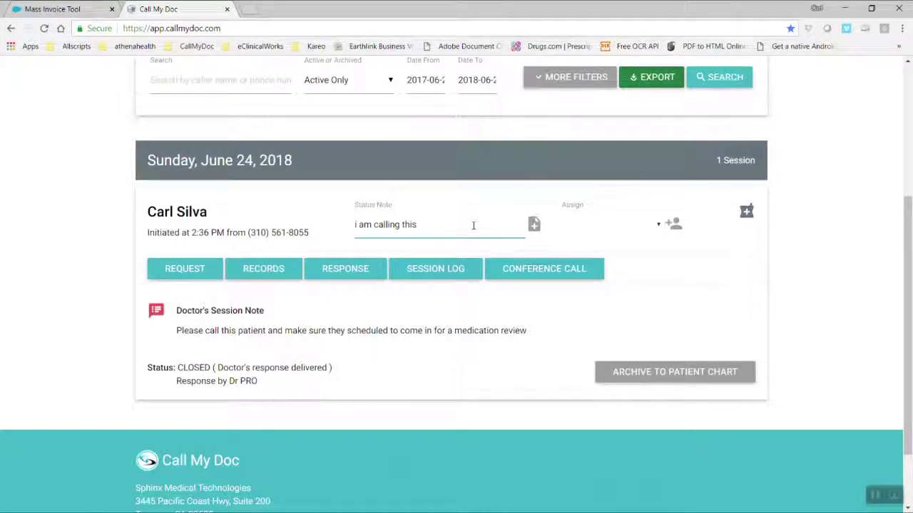
pyautogui.write('patient back')
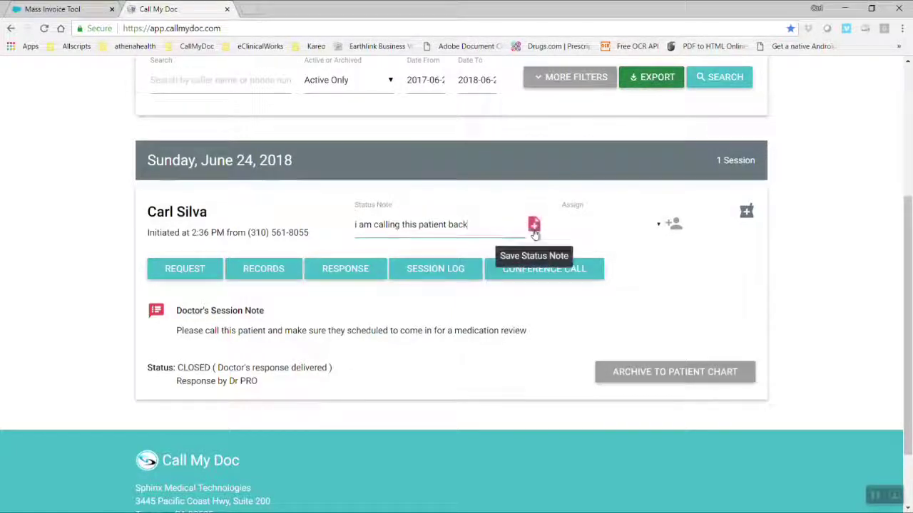
pyautogui.click(534, 226)
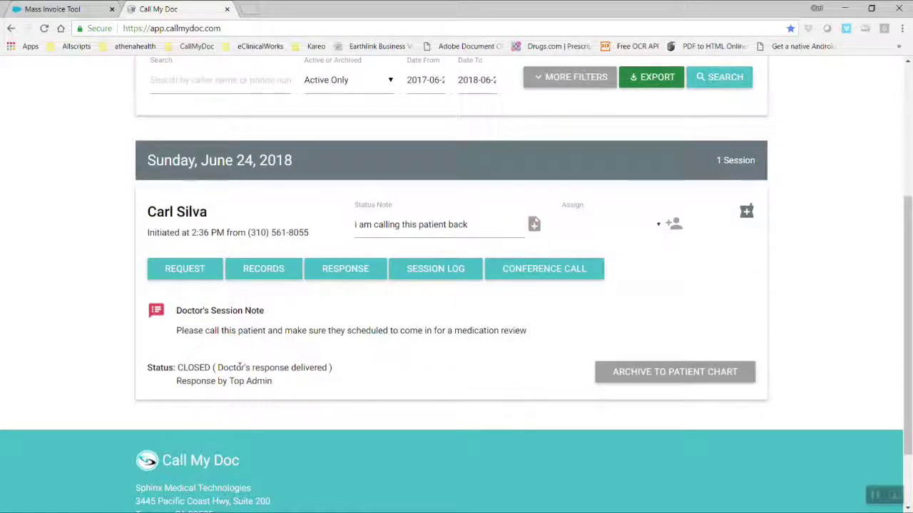
# Step: Play the caller's recorded request, close it, and open the patient's records
pyautogui.moveTo(228, 381); pyautogui.dragTo(273, 382)
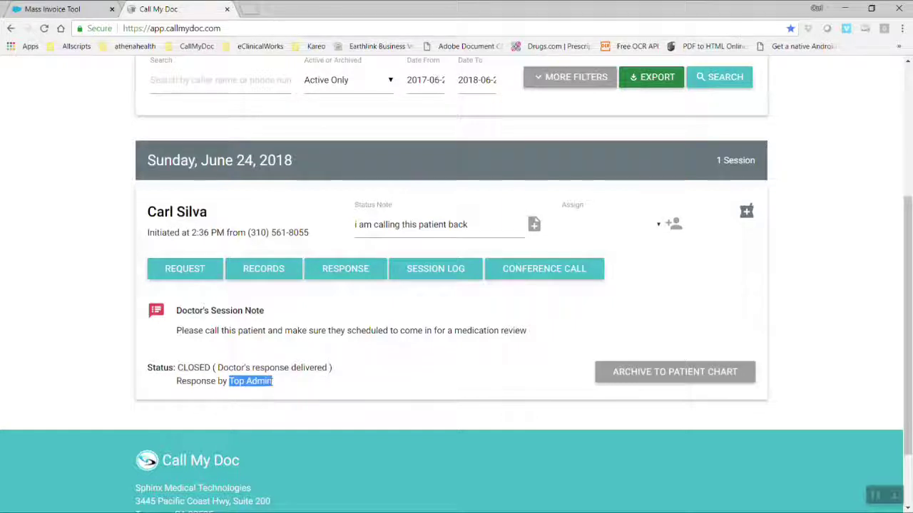
pyautogui.click(204, 268)
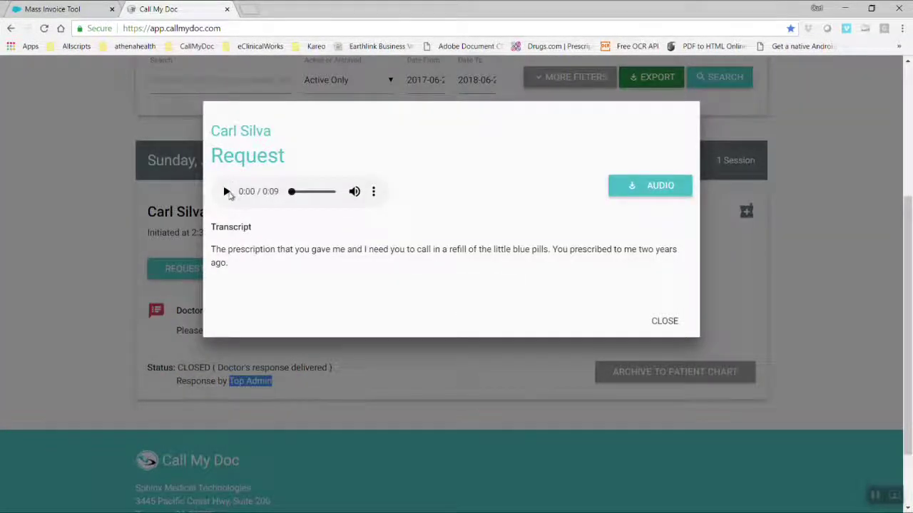
pyautogui.click(227, 192)
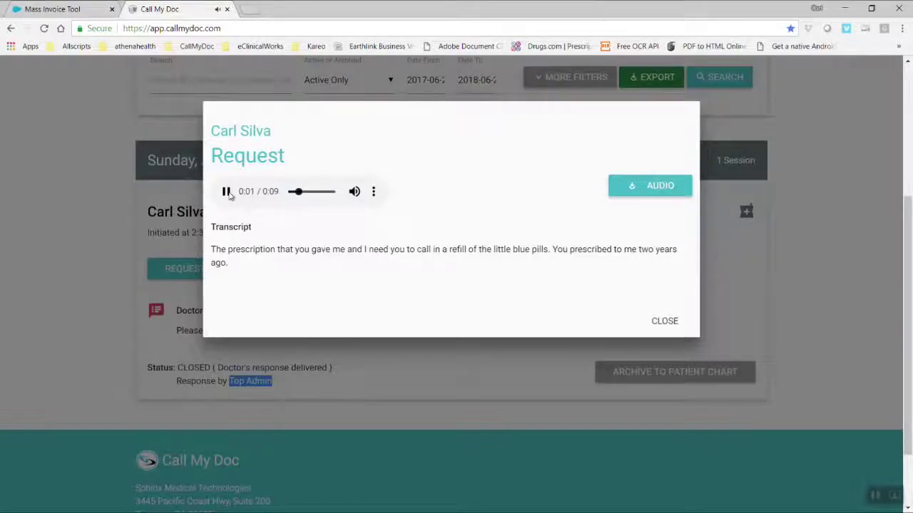
pyautogui.click(670, 321)
pyautogui.click(284, 269)
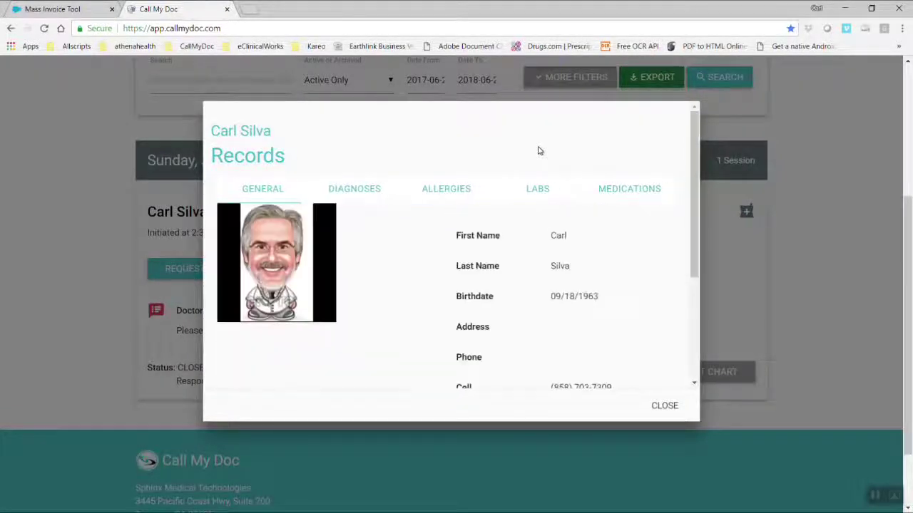
pyautogui.click(340, 190)
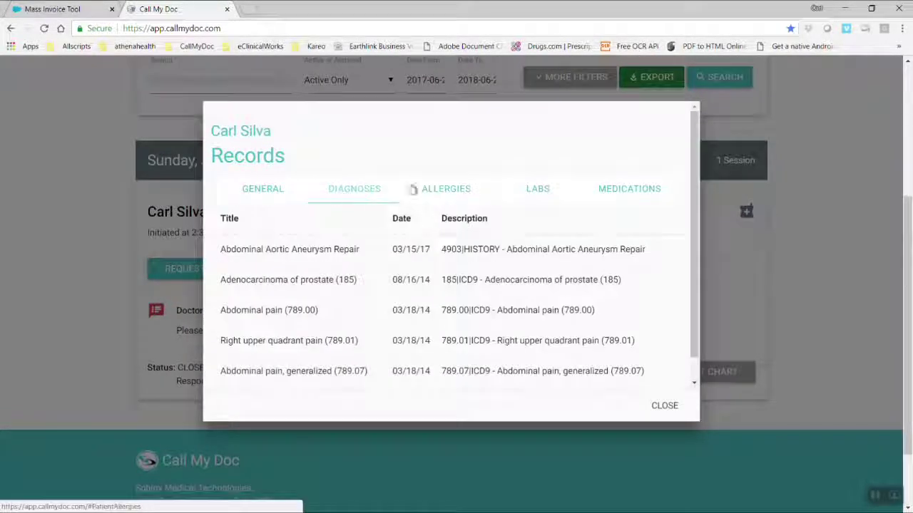
pyautogui.click(434, 189)
pyautogui.click(557, 189)
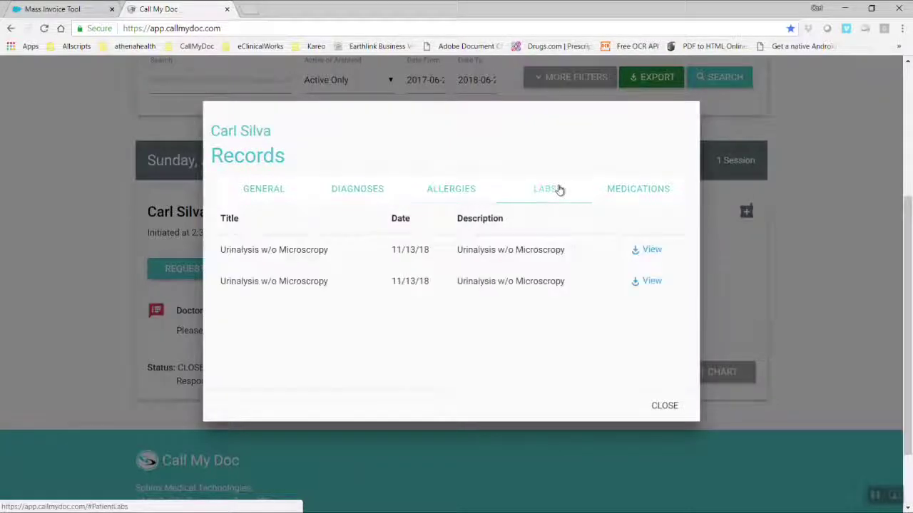
pyautogui.click(637, 194)
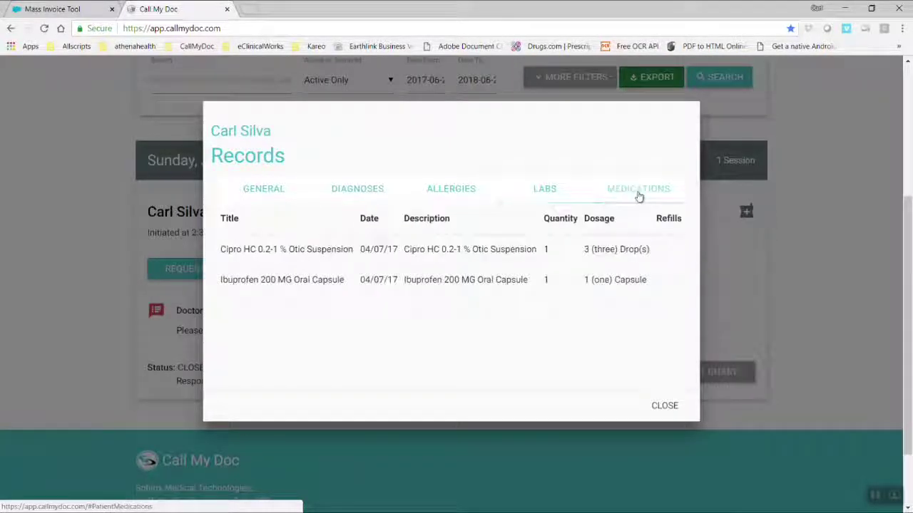
pyautogui.click(667, 408)
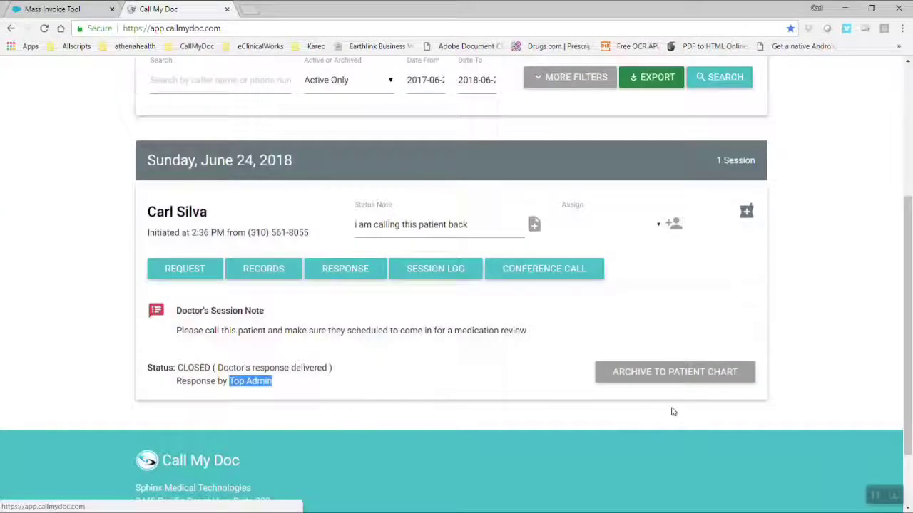
pyautogui.click(368, 276)
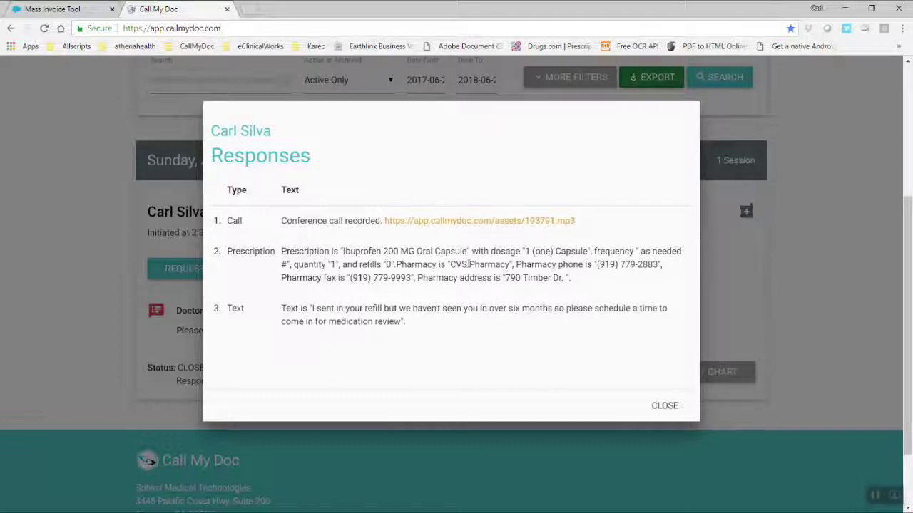
pyautogui.click(664, 405)
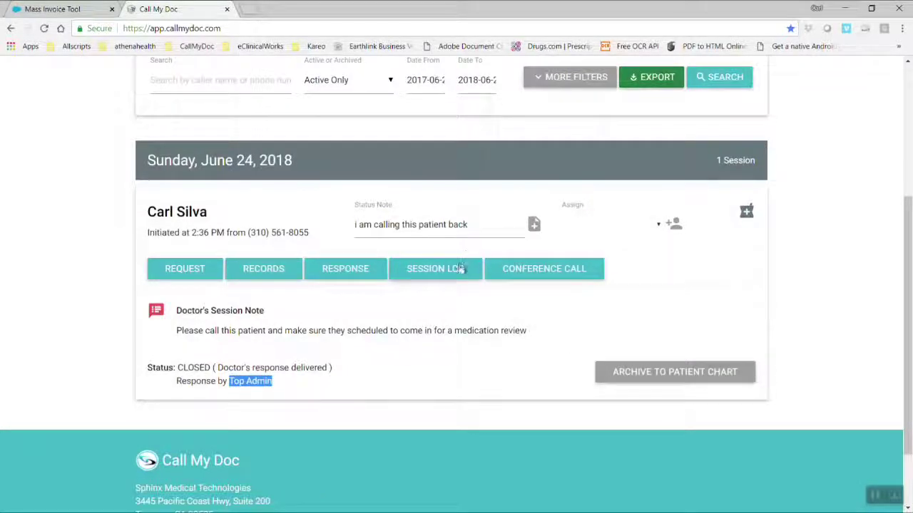
pyautogui.click(460, 269)
pyautogui.scroll(-2, 686, 346)
pyautogui.scroll(-3, 690, 347)
pyautogui.scroll(-3, 692, 347)
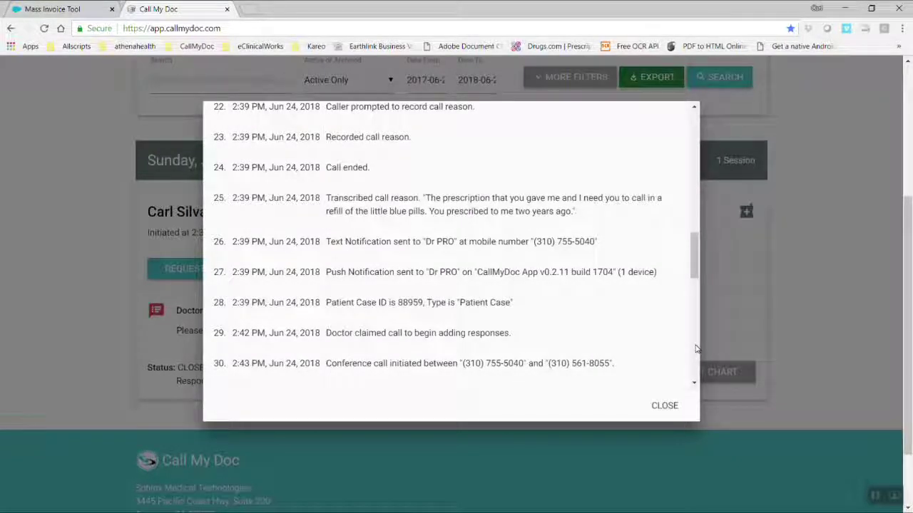
pyautogui.scroll(-3, 697, 349)
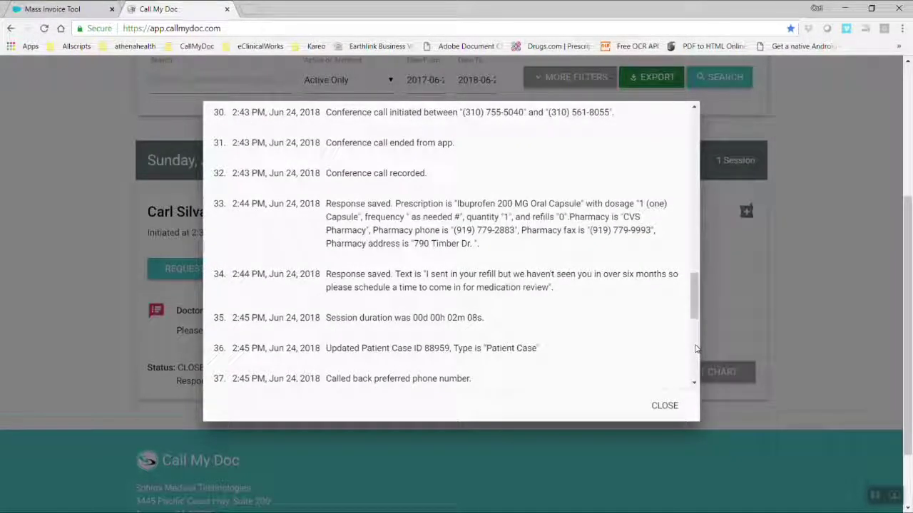
pyautogui.scroll(-5, 697, 349)
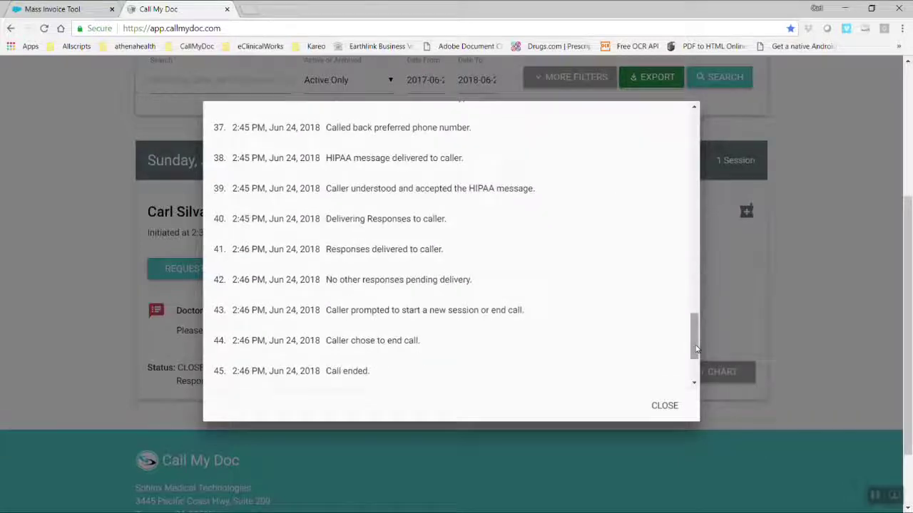
pyautogui.scroll(-1, 698, 366)
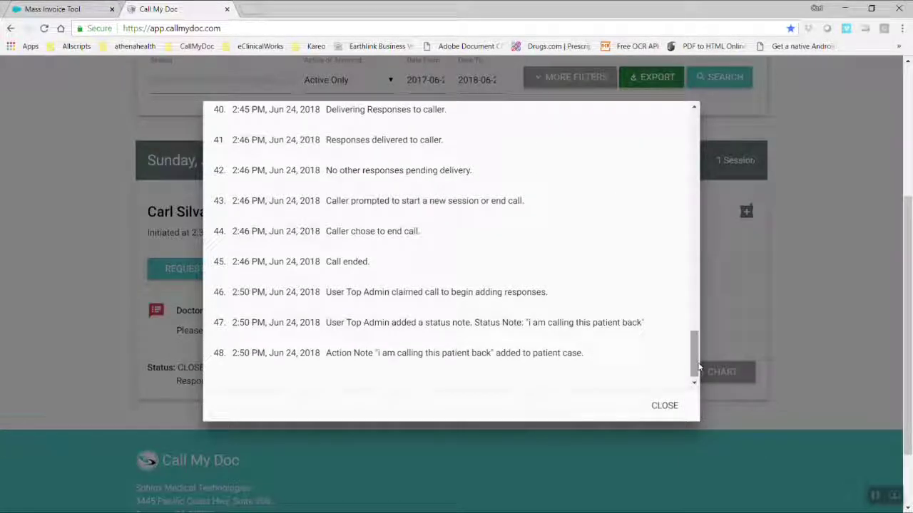
pyautogui.moveTo(474, 322); pyautogui.dragTo(525, 322)
pyautogui.click(659, 403)
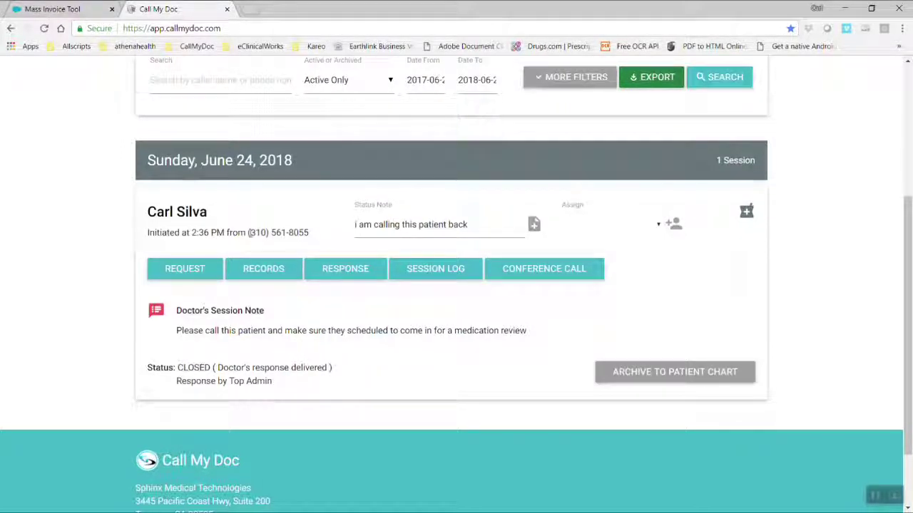
# Step: Highlight the caller's number, status note and patient name on the June 24 session card
pyautogui.moveTo(248, 232); pyautogui.dragTo(385, 205)
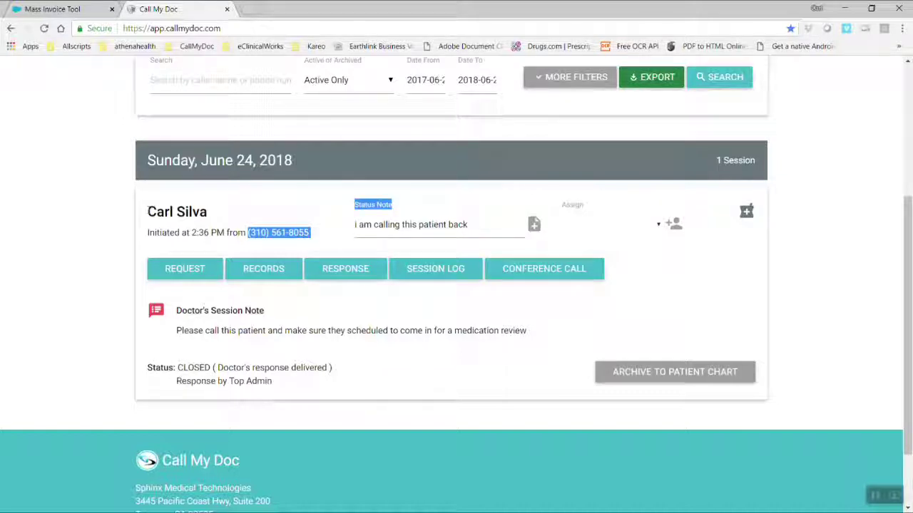
pyautogui.moveTo(147, 212); pyautogui.dragTo(230, 212)
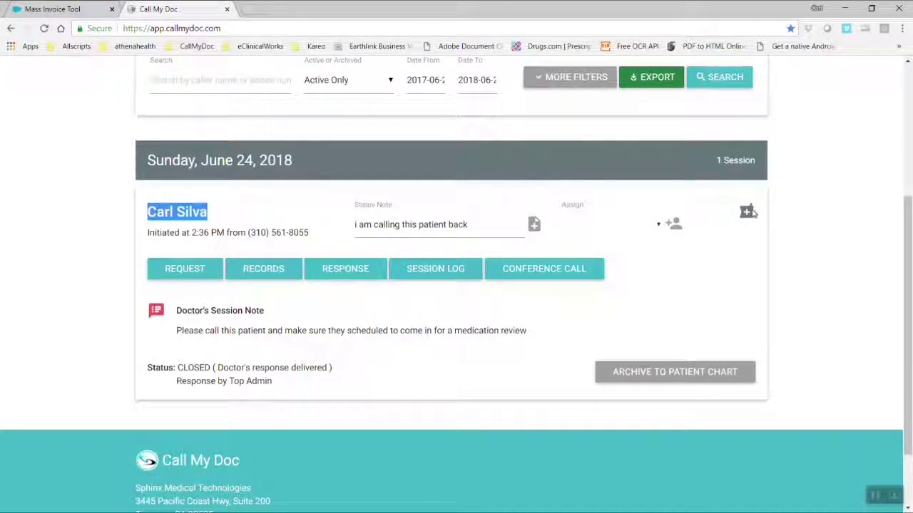
pyautogui.click(748, 250)
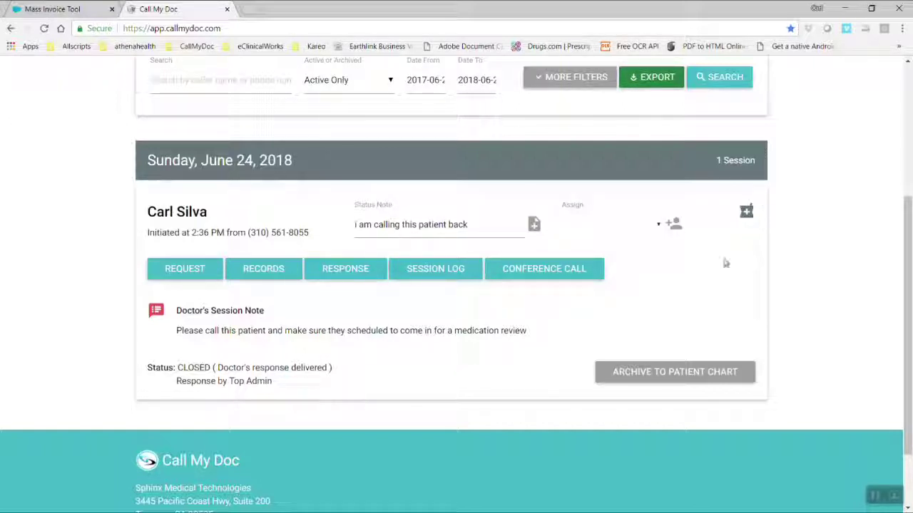
# Step: Archive the session to the patient record with final note 'patient was scheduled', then return to Allscripts
pyautogui.click(663, 373)
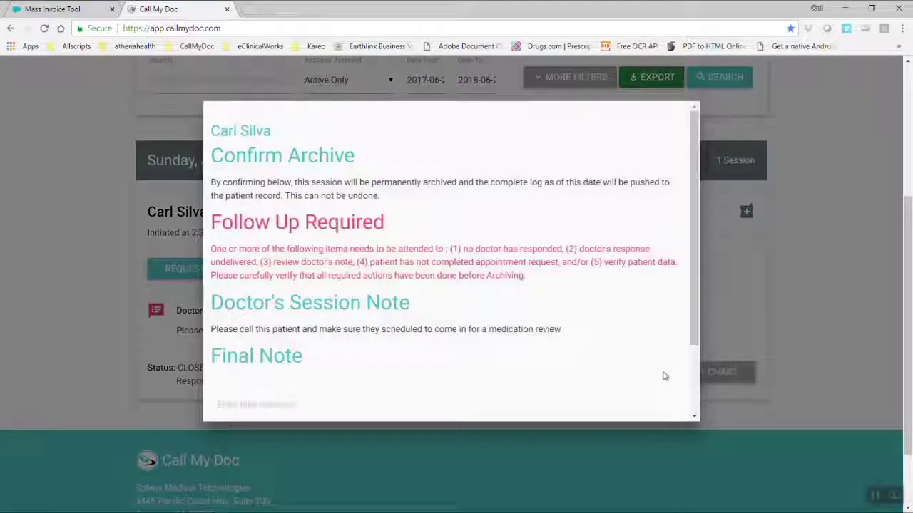
pyautogui.scroll(-3, 662, 376)
pyautogui.click(506, 329)
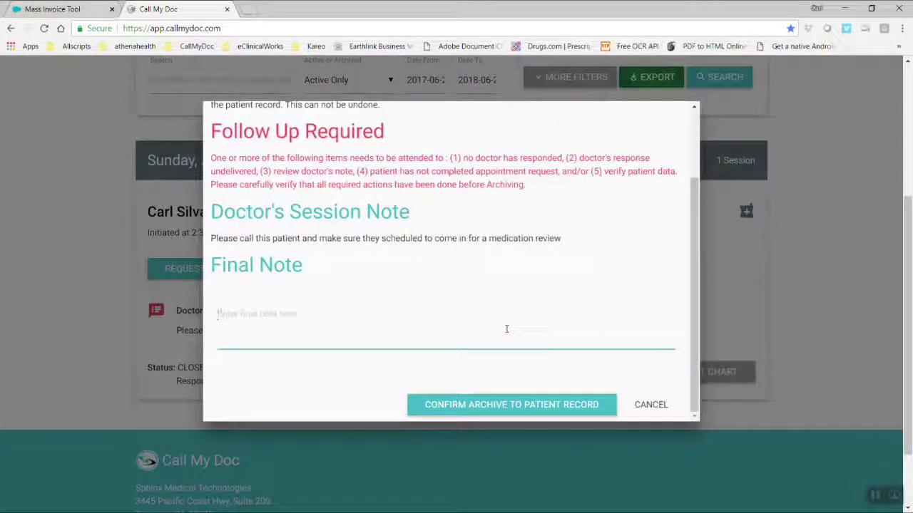
pyautogui.write('patient was sche')
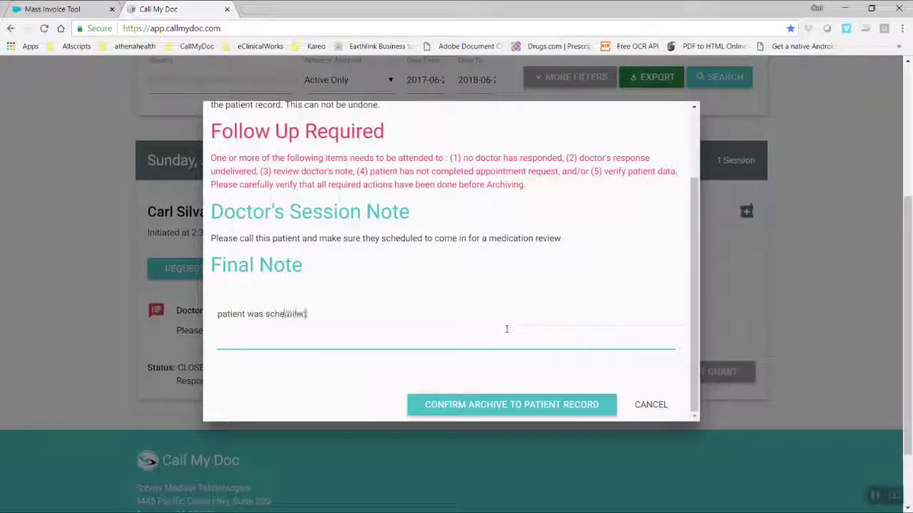
pyautogui.write('duled')
pyautogui.click(527, 404)
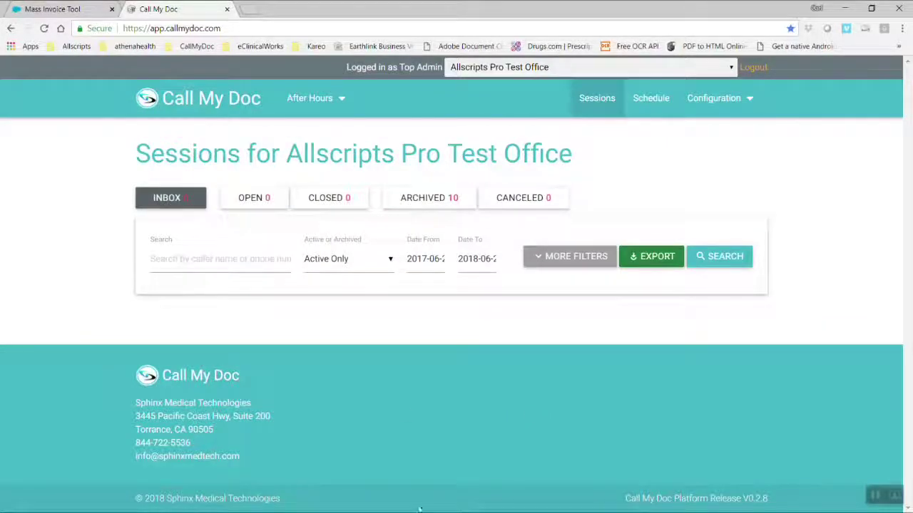
pyautogui.hotkey('alt', 'Tab')
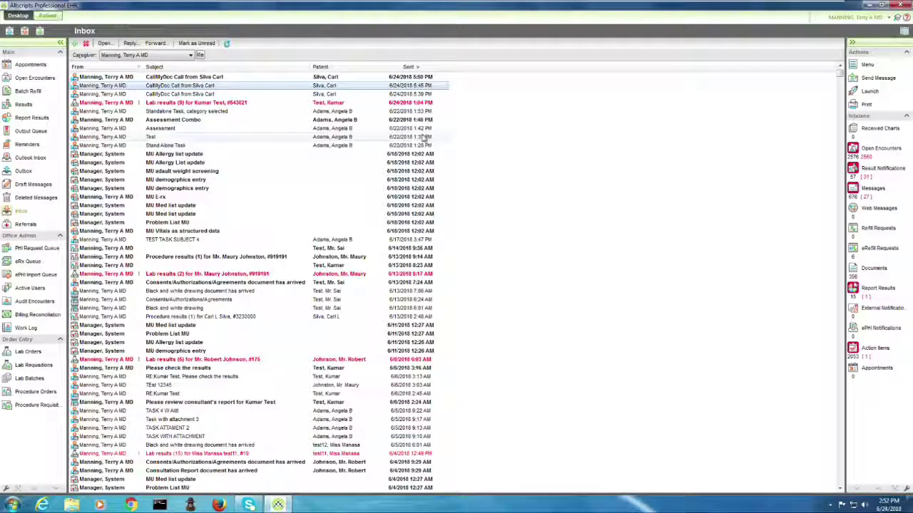
# Step: From the patient chart, open the 6/24/2018 CallMyDoc session log and its attached PDF
pyautogui.click(50, 16)
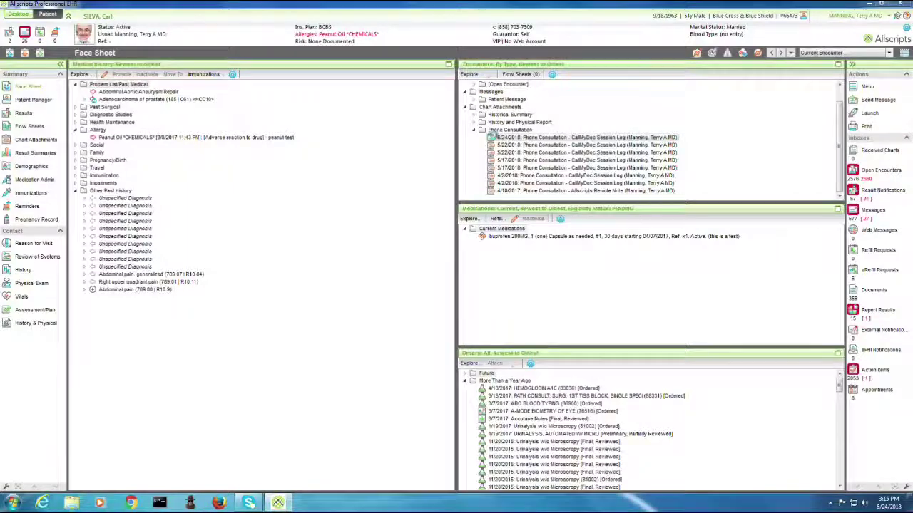
pyautogui.doubleClick(491, 136)
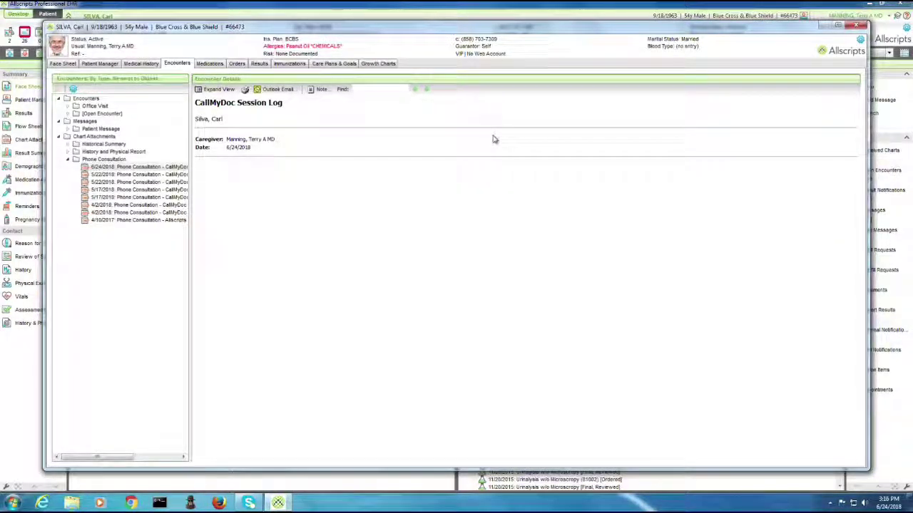
pyautogui.click(320, 91)
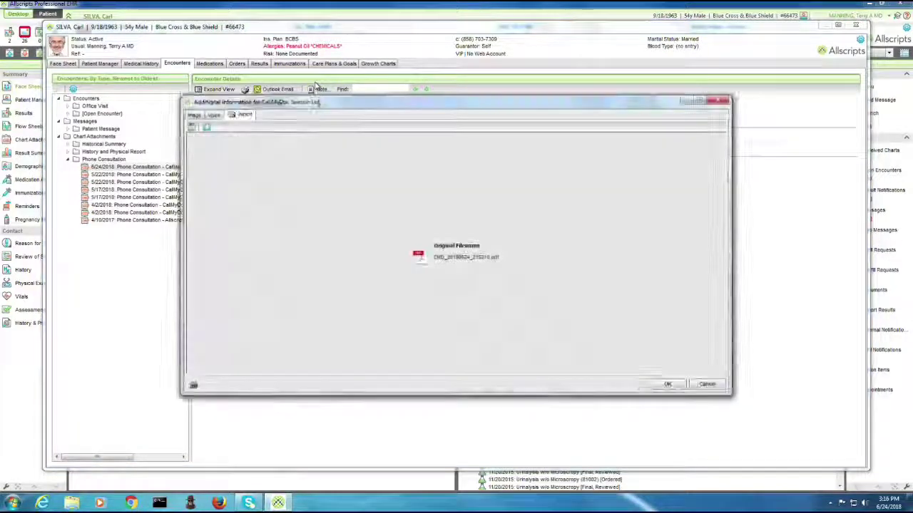
pyautogui.click(193, 114)
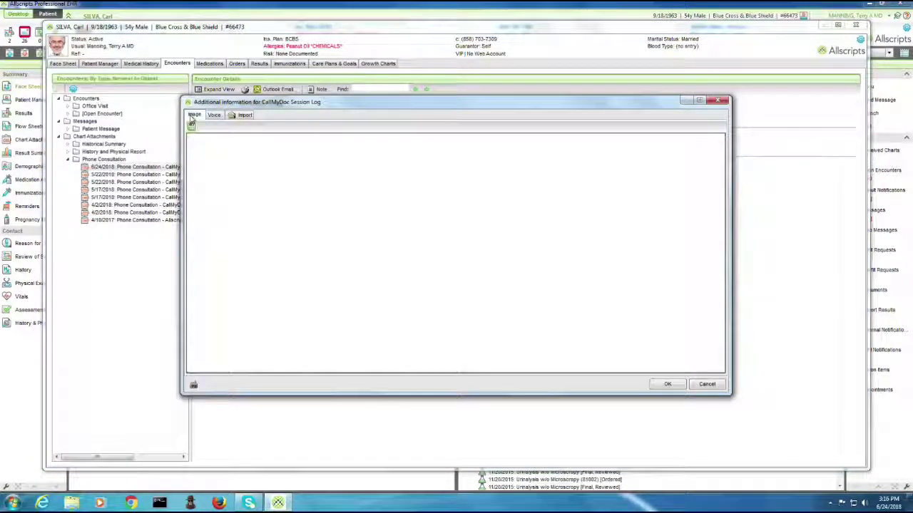
pyautogui.click(214, 115)
pyautogui.click(242, 115)
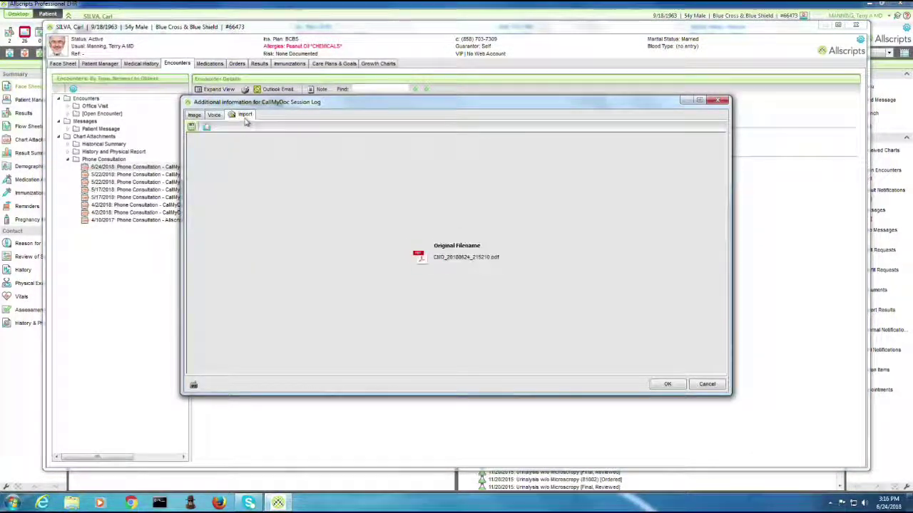
pyautogui.doubleClick(424, 261)
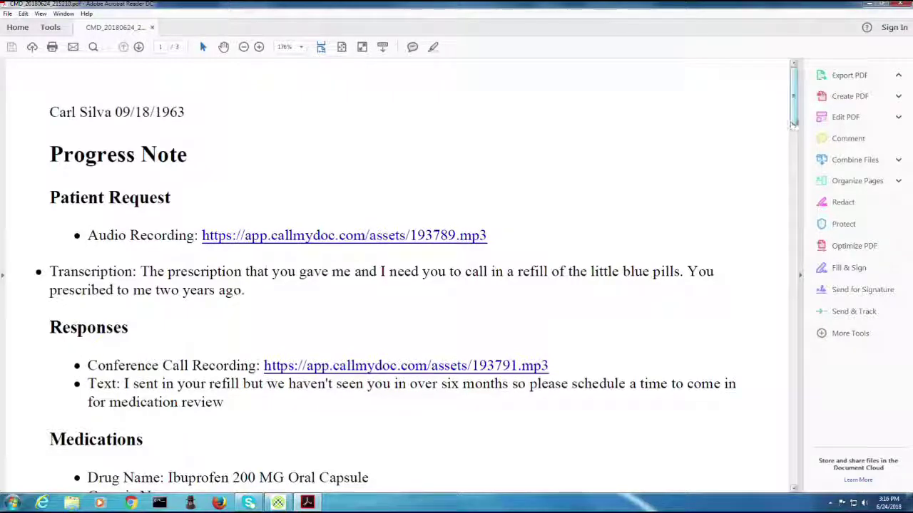
# Step: Scroll through the PDF's progress note covering the patient request, responses and medications
pyautogui.moveTo(793, 123); pyautogui.dragTo(841, 107)
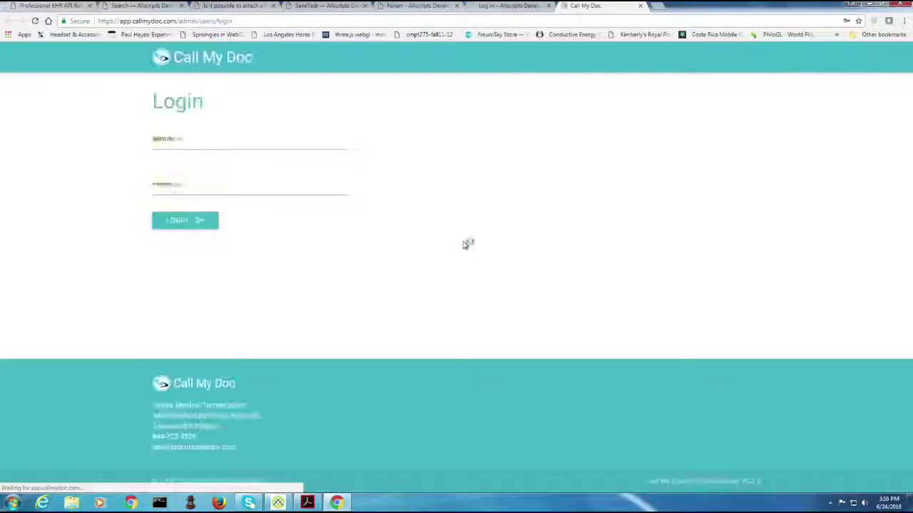
# Step: Log in to Call My Doc, then relaunch the Allscripts Clinical Module to show the face sheet
pyautogui.click(209, 222)
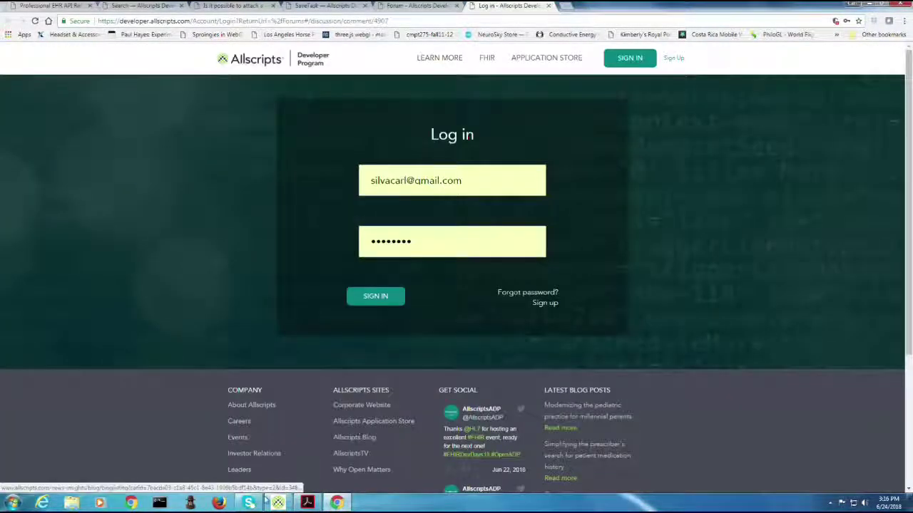
pyautogui.rightClick(278, 503)
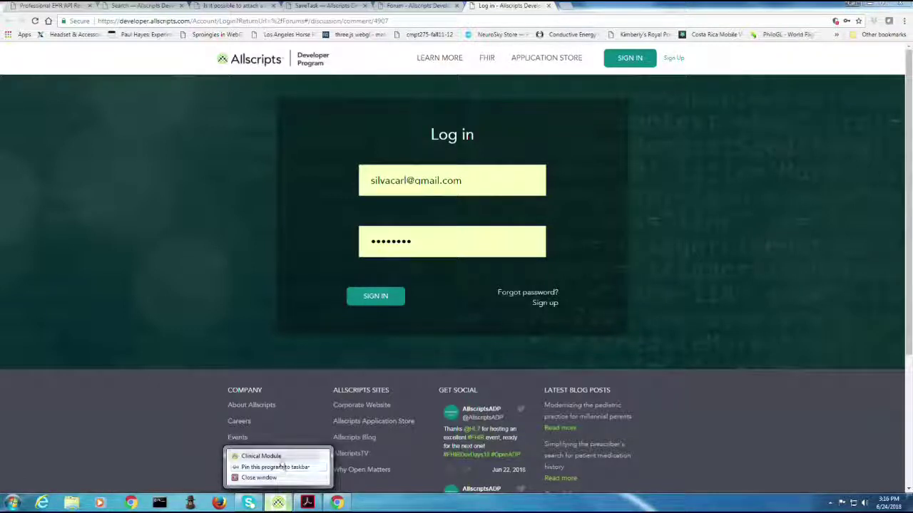
pyautogui.click(261, 455)
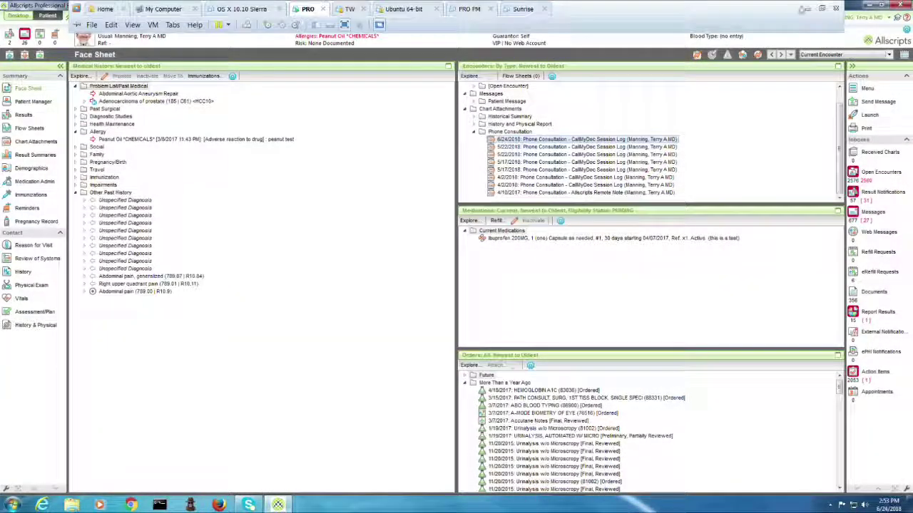
# Step: Minimize the Allscripts virtual machine window and switch over to the Excel spreadsheet
pyautogui.click(802, 9)
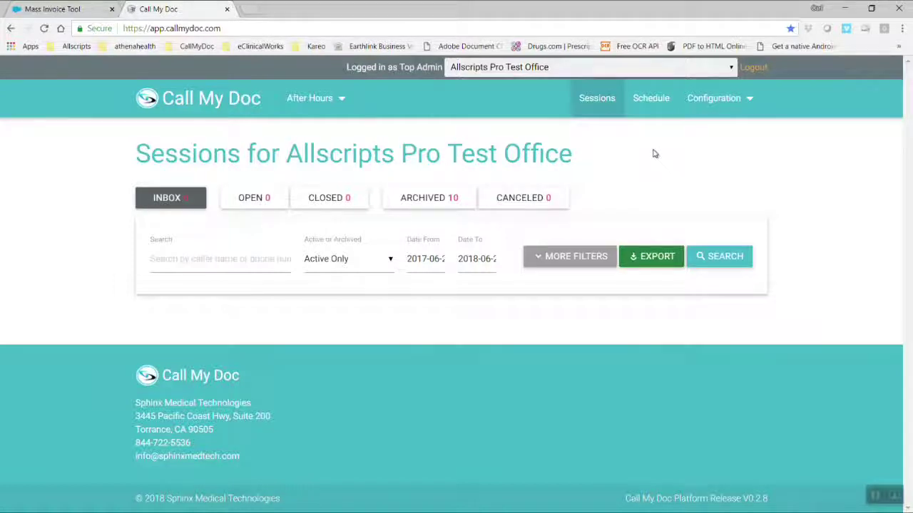
pyautogui.hotkey('alt', 'Tab')
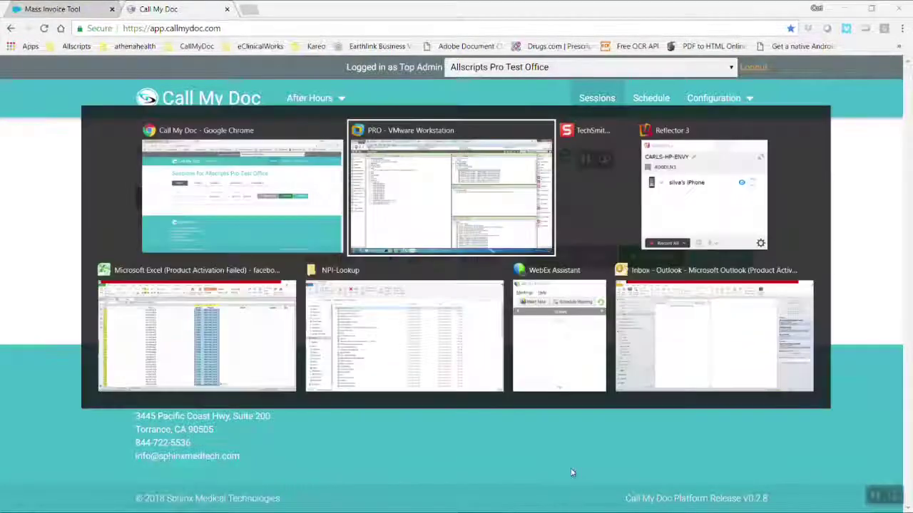
pyautogui.hotkey('alt', 'Tab')
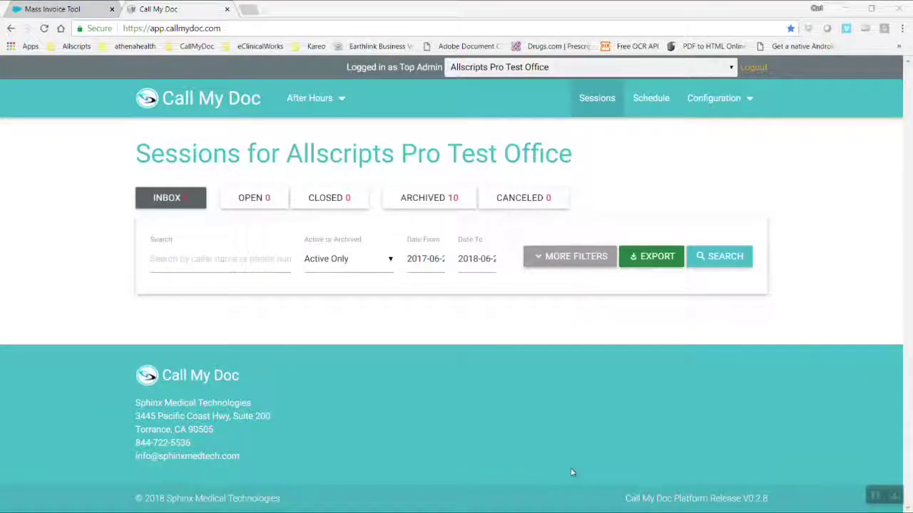
pyautogui.hotkey('alt', 'Tab')
pyautogui.hotkey('alt', 'Tab')
pyautogui.hotkey('alt', 'Tab')
pyautogui.hotkey('alt', 'Tab')
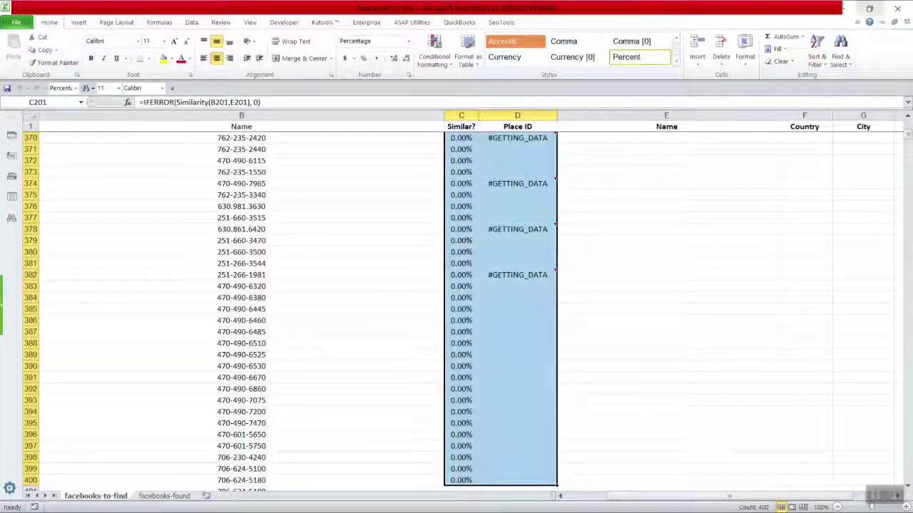
# Step: Minimize Excel and Chrome to reveal the desktop, then switch back to Call My Doc
pyautogui.click(841, 9)
pyautogui.click(847, 6)
pyautogui.moveTo(462, 501)
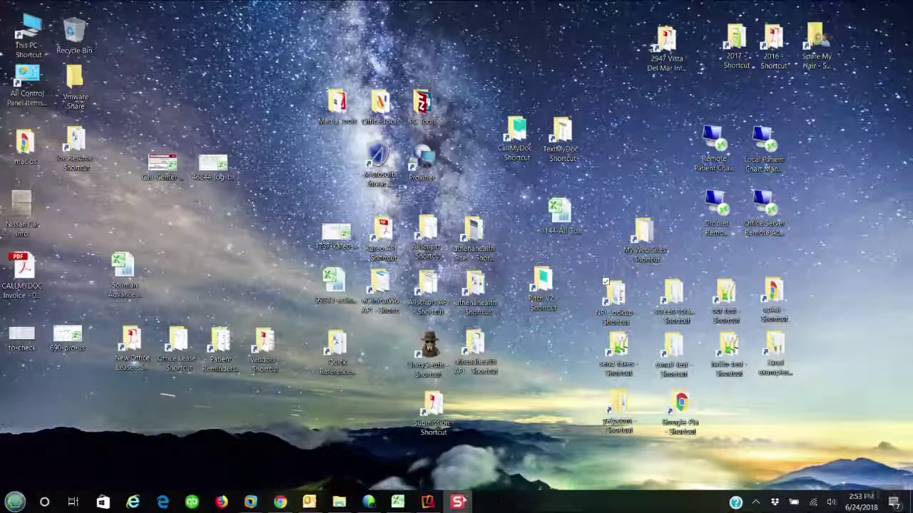
pyautogui.hotkey('alt', 'Tab')
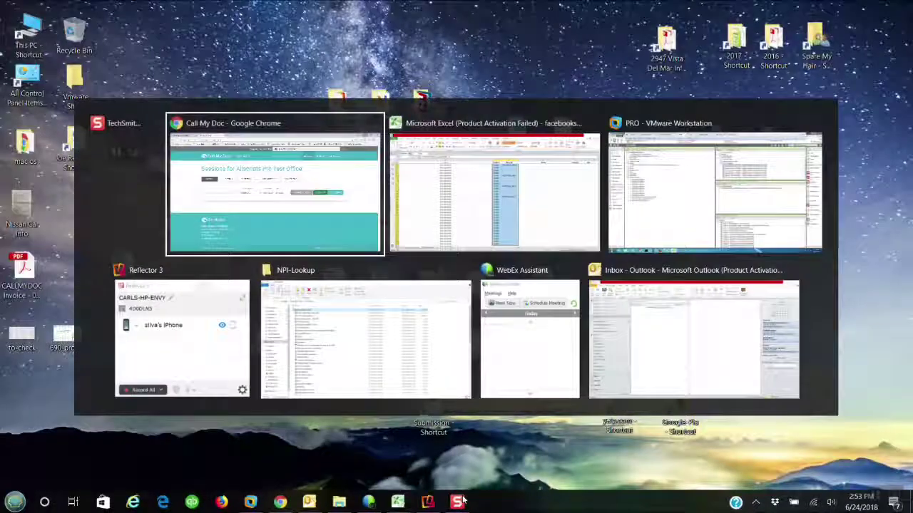